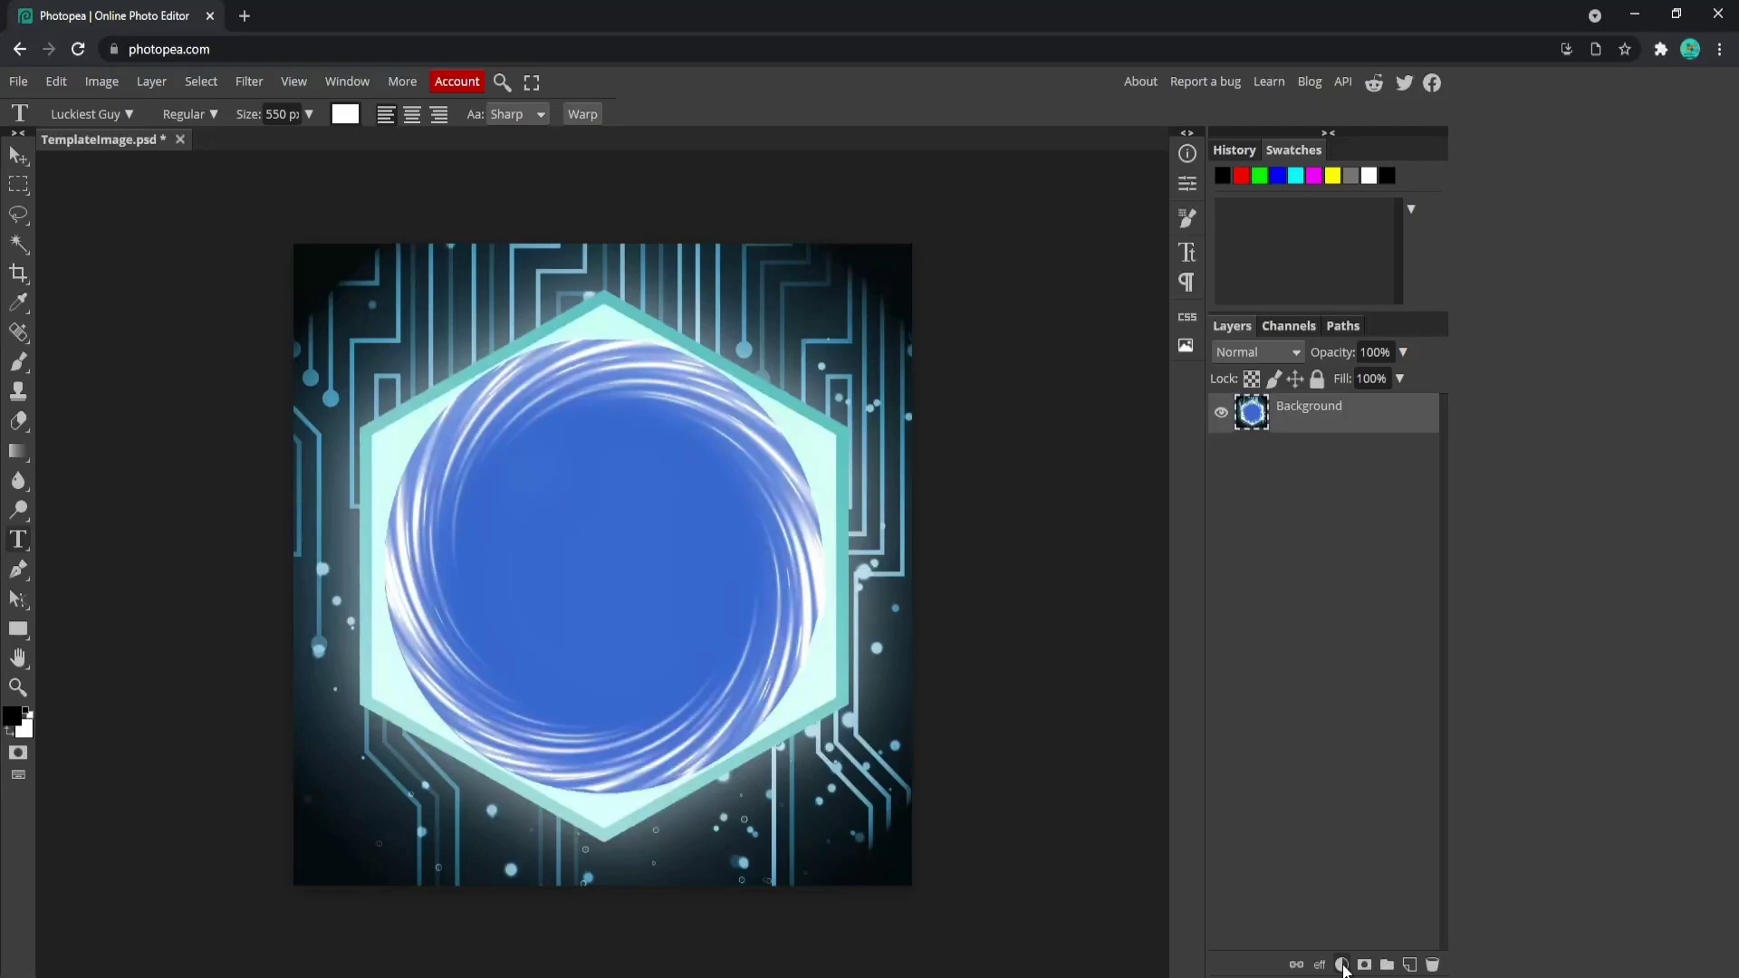
Add a Hue/Saturation adjustment layer and turn on Colorize
{"action": "left_click", "coordinate": [1342, 966]}
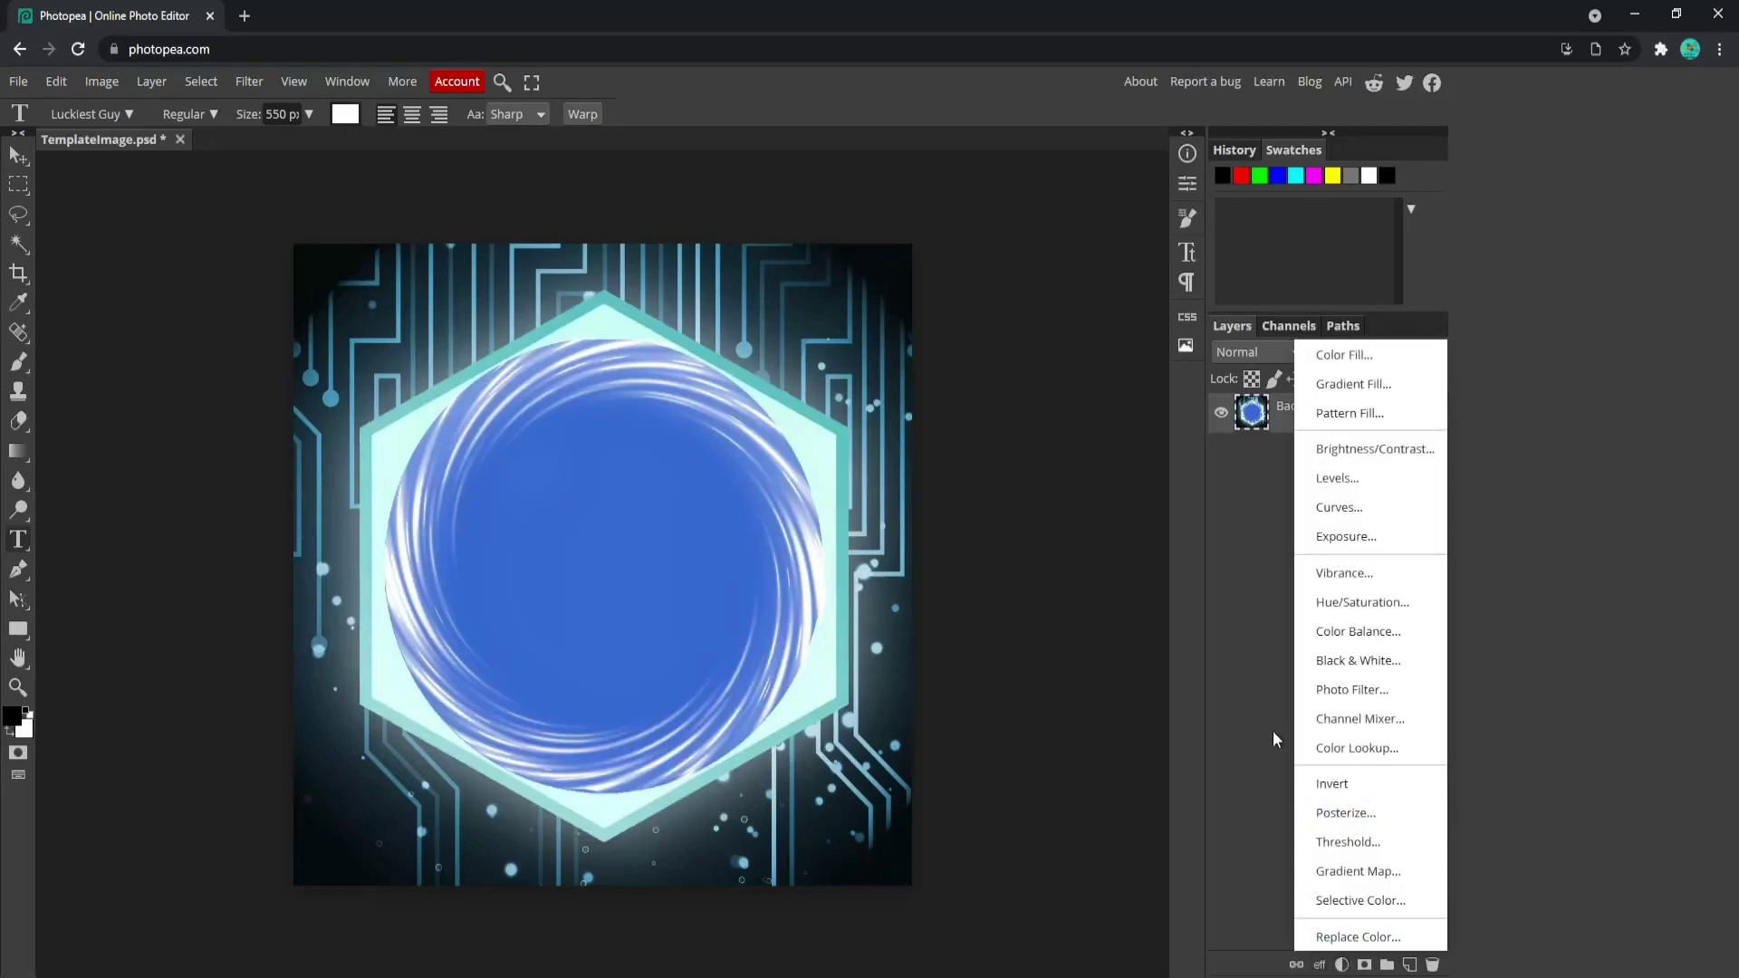
{"action": "left_click", "coordinate": [1363, 602]}
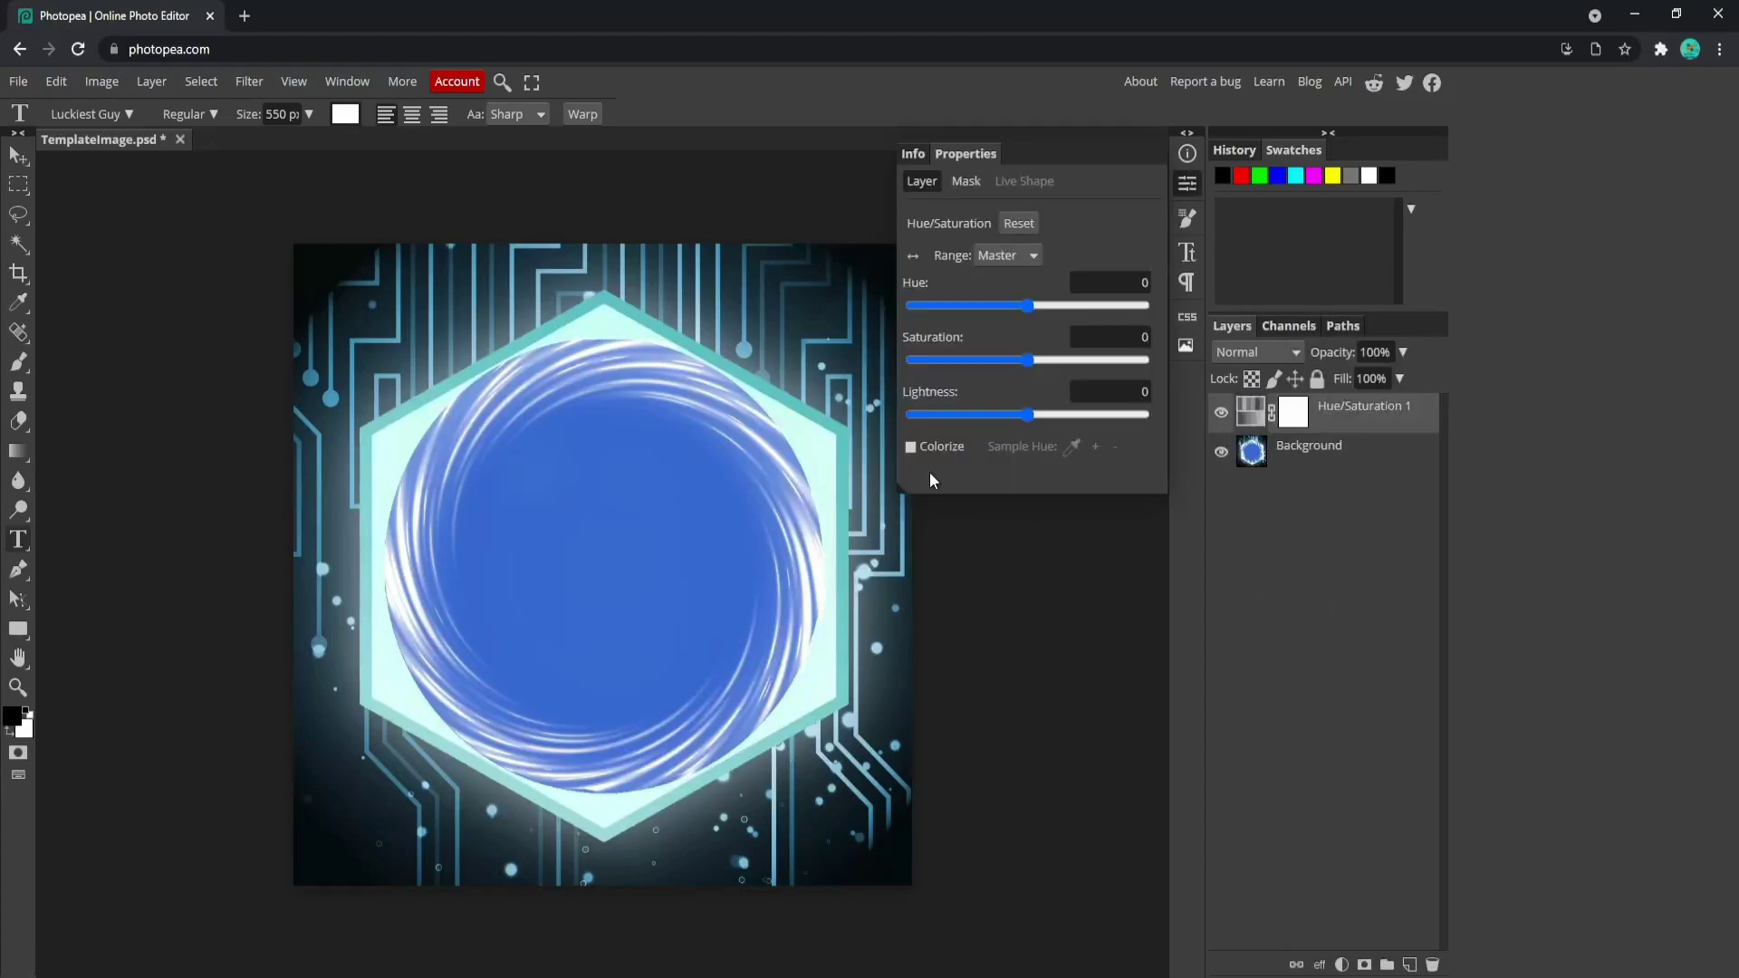
{"action": "left_click", "coordinate": [911, 448]}
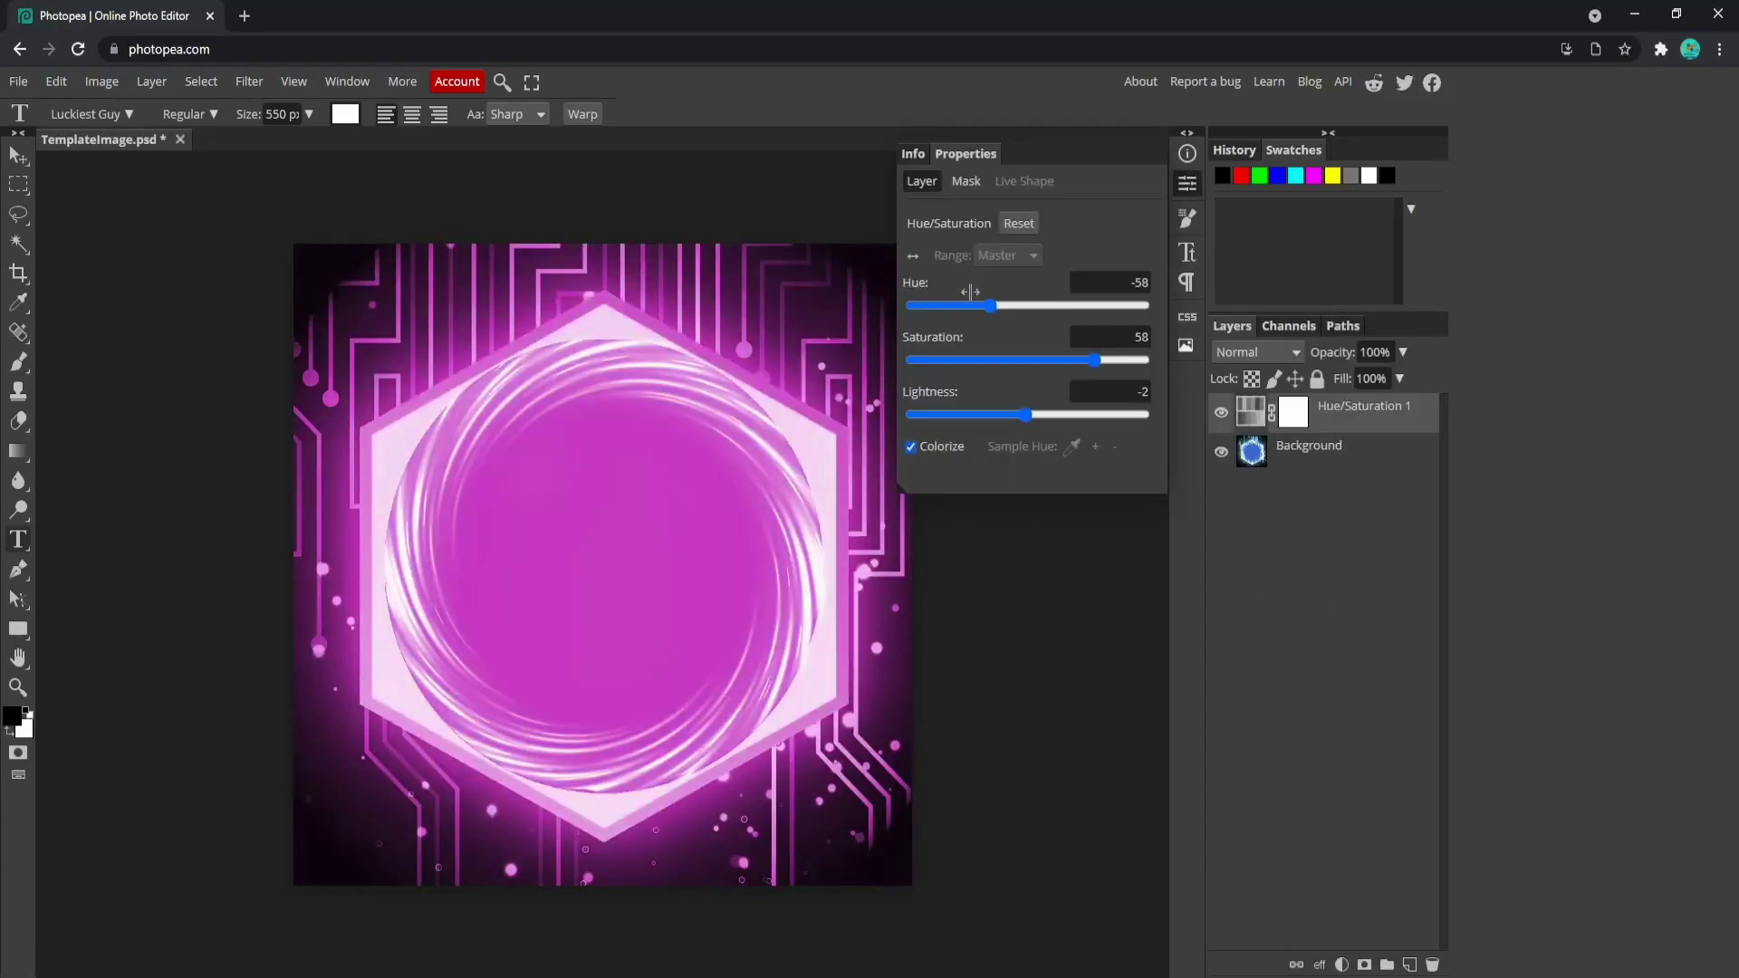
Tune the colorize tint to Hue -50, Saturation 52, Lightness -3
{"action": "mouse_move", "coordinate": [1002, 308]}
{"action": "left_mouse_down"}
{"action": "mouse_move", "coordinate": [1057, 307]}
{"action": "mouse_move", "coordinate": [942, 301]}
{"action": "mouse_move", "coordinate": [993, 305]}
{"action": "left_mouse_up"}
{"action": "left_click_drag", "start_coordinate": [997, 303], "coordinate": [1104, 290]}
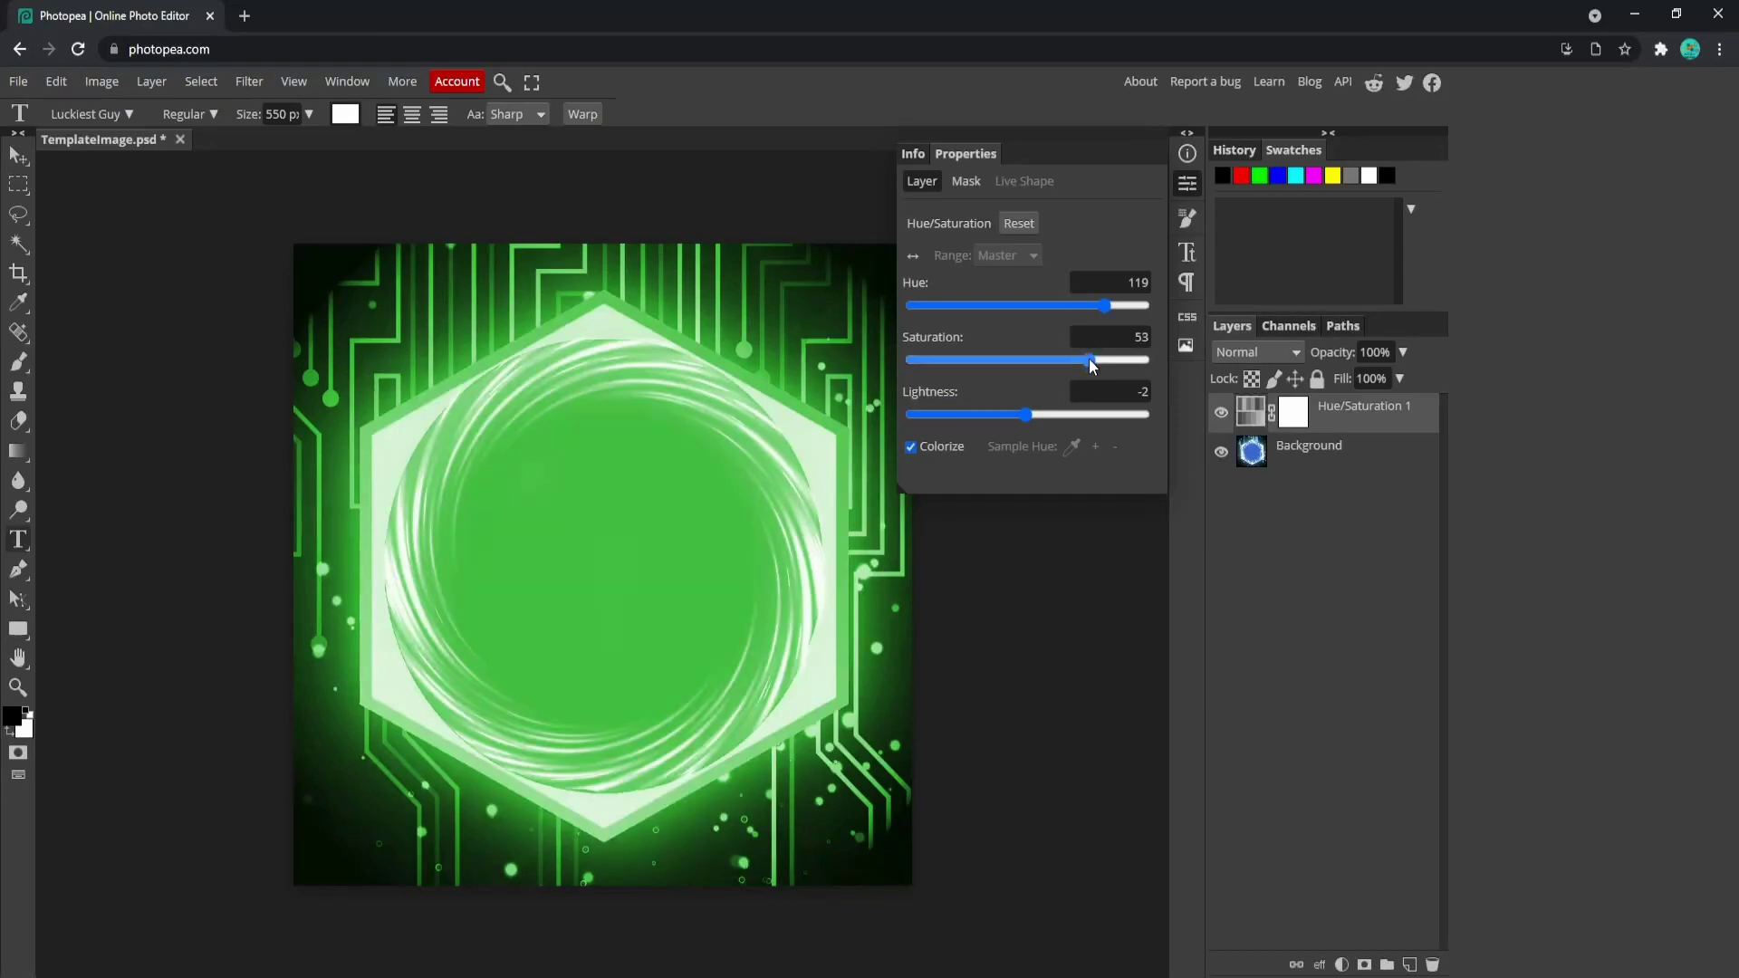
{"action": "left_click_drag", "start_coordinate": [1088, 359], "coordinate": [1082, 360]}
{"action": "left_click_drag", "start_coordinate": [1022, 418], "coordinate": [1030, 415]}
{"action": "left_click_drag", "start_coordinate": [1101, 302], "coordinate": [995, 299]}
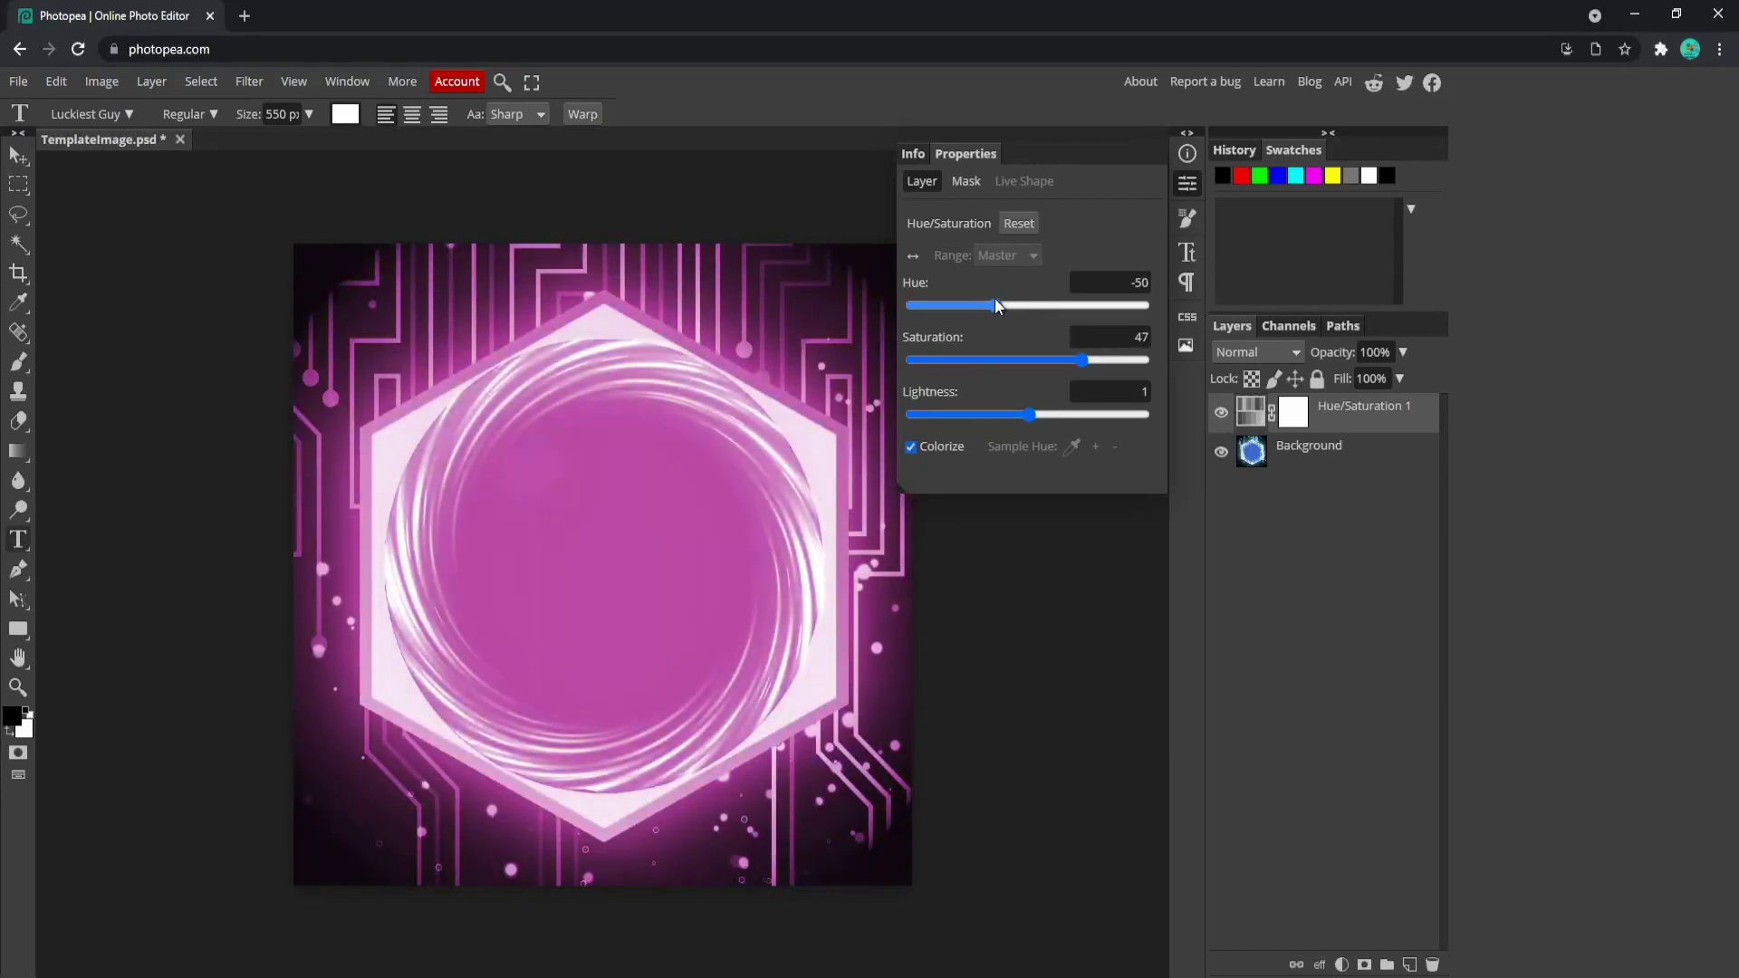
{"action": "mouse_move", "coordinate": [1080, 359]}
{"action": "left_mouse_down"}
{"action": "mouse_move", "coordinate": [1061, 361]}
{"action": "mouse_move", "coordinate": [1089, 361]}
{"action": "left_mouse_up"}
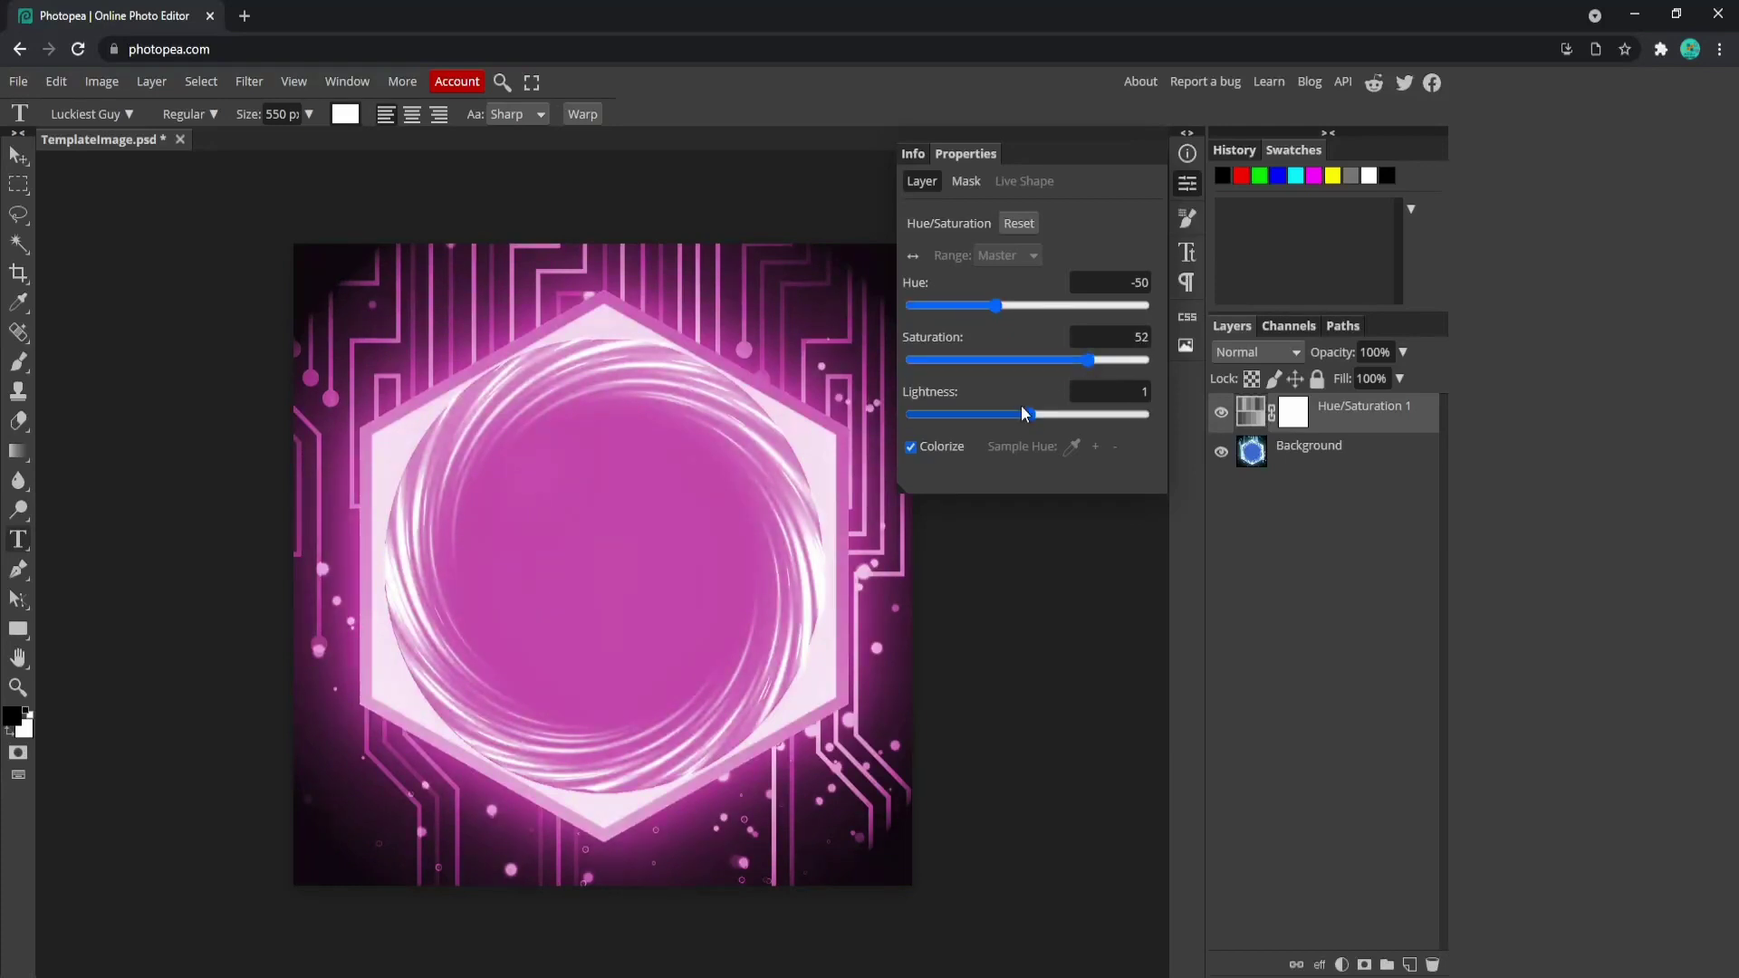
{"action": "left_click_drag", "start_coordinate": [1029, 417], "coordinate": [1024, 415]}
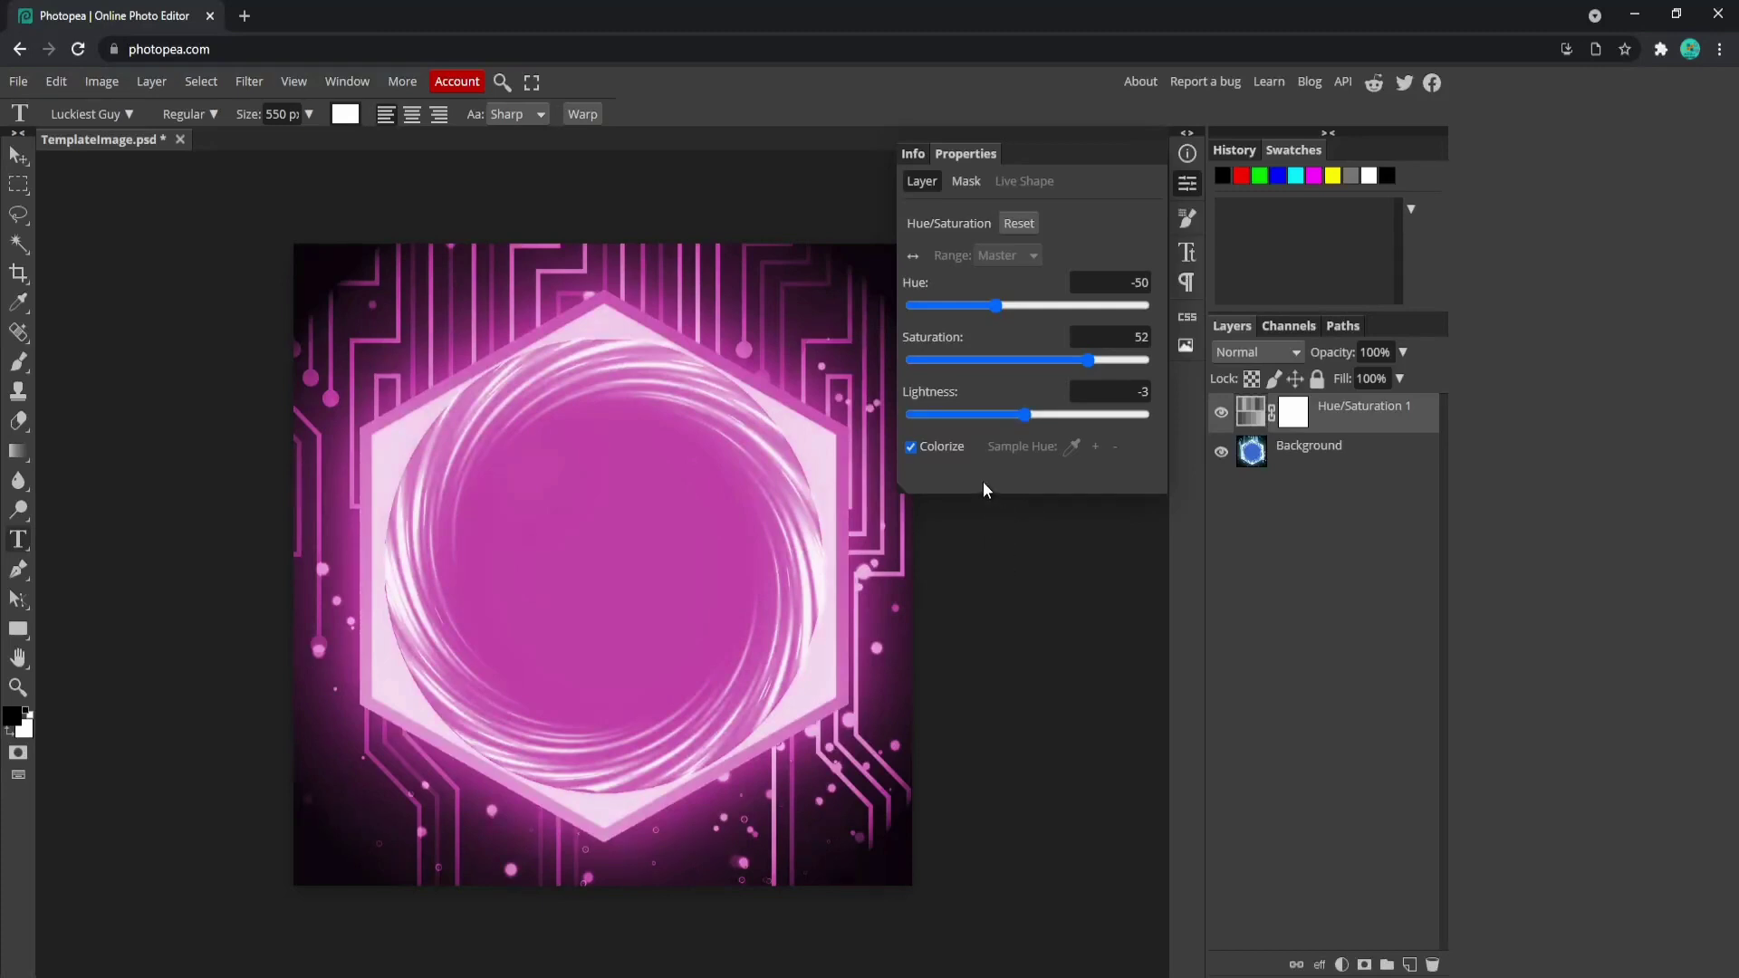
Close the adjustment properties and start a Luckiest Guy text layer at 550 px
{"action": "left_click", "coordinate": [1188, 184]}
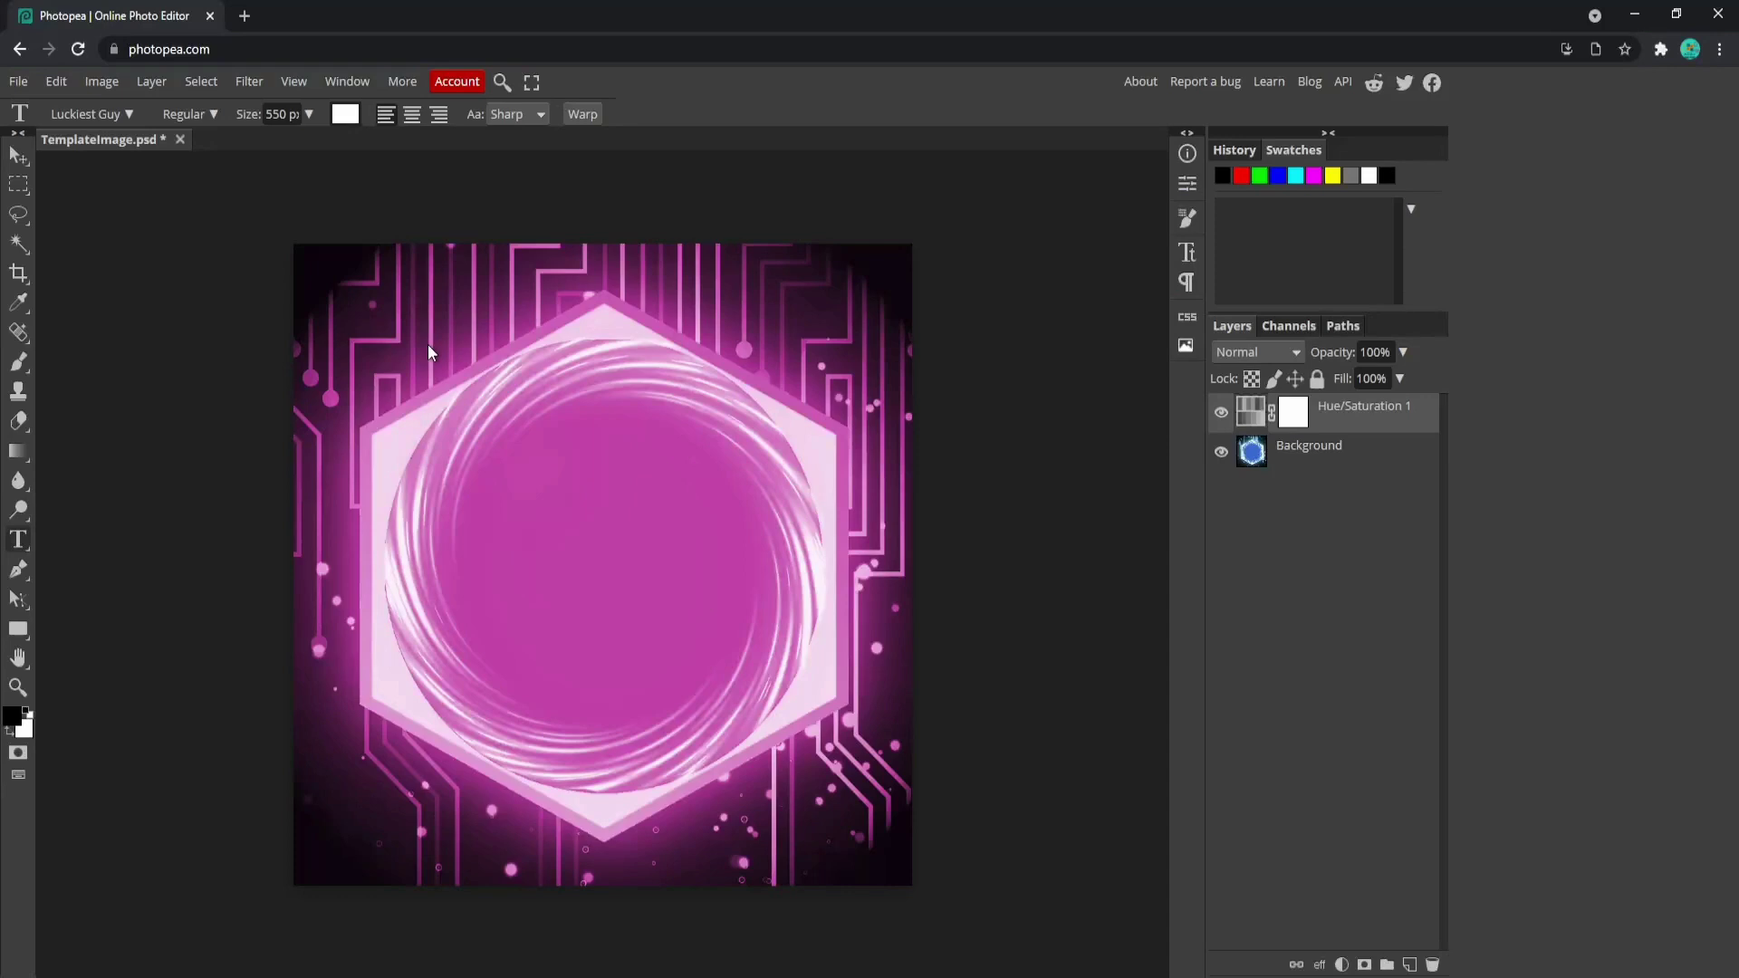
{"action": "left_click", "coordinate": [17, 548]}
{"action": "left_click", "coordinate": [544, 545]}
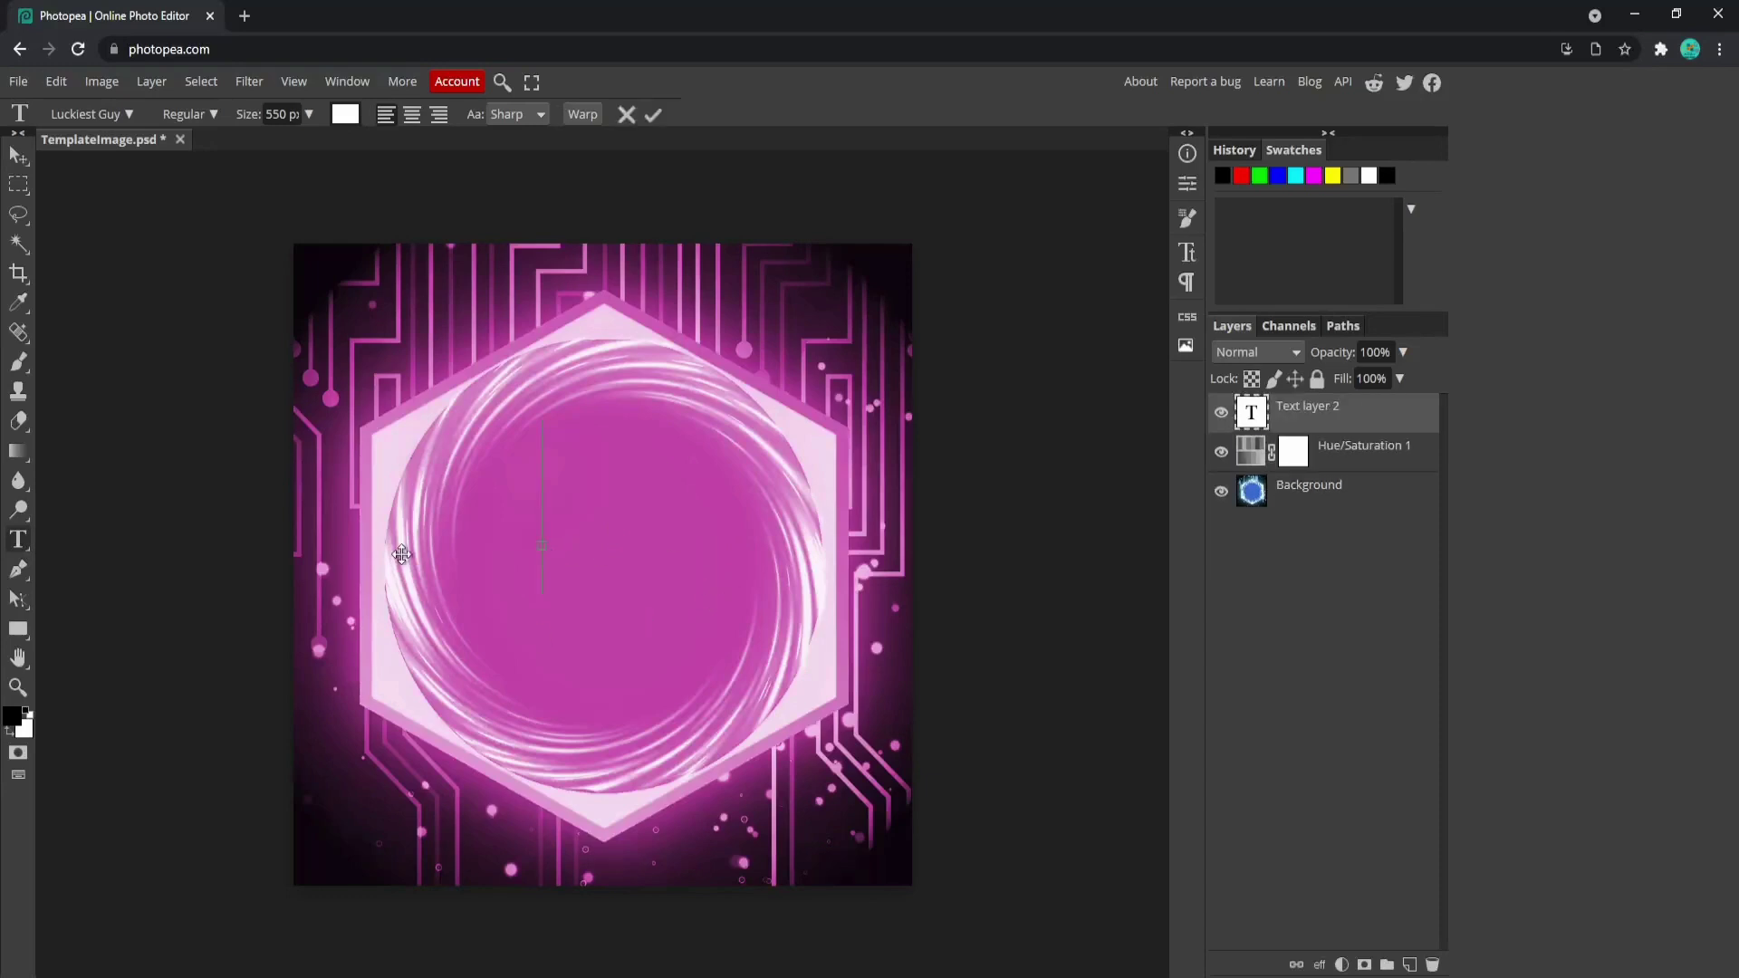
{"action": "left_click", "coordinate": [309, 115]}
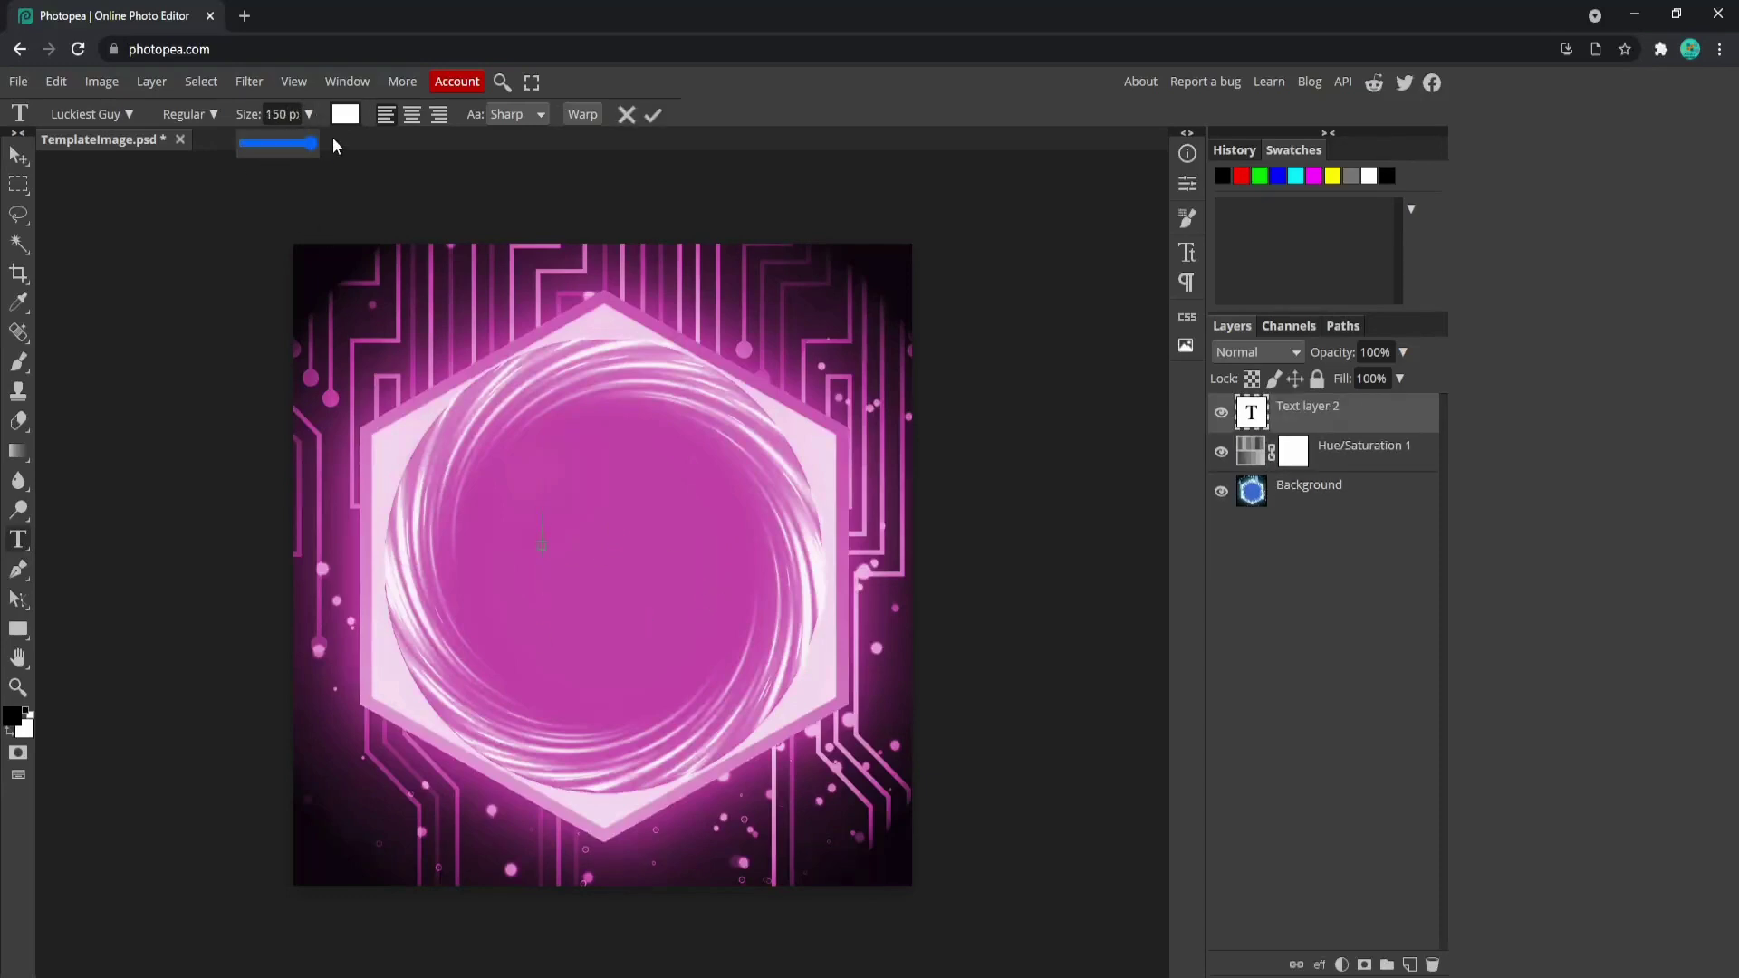
{"action": "left_click", "coordinate": [279, 114]}
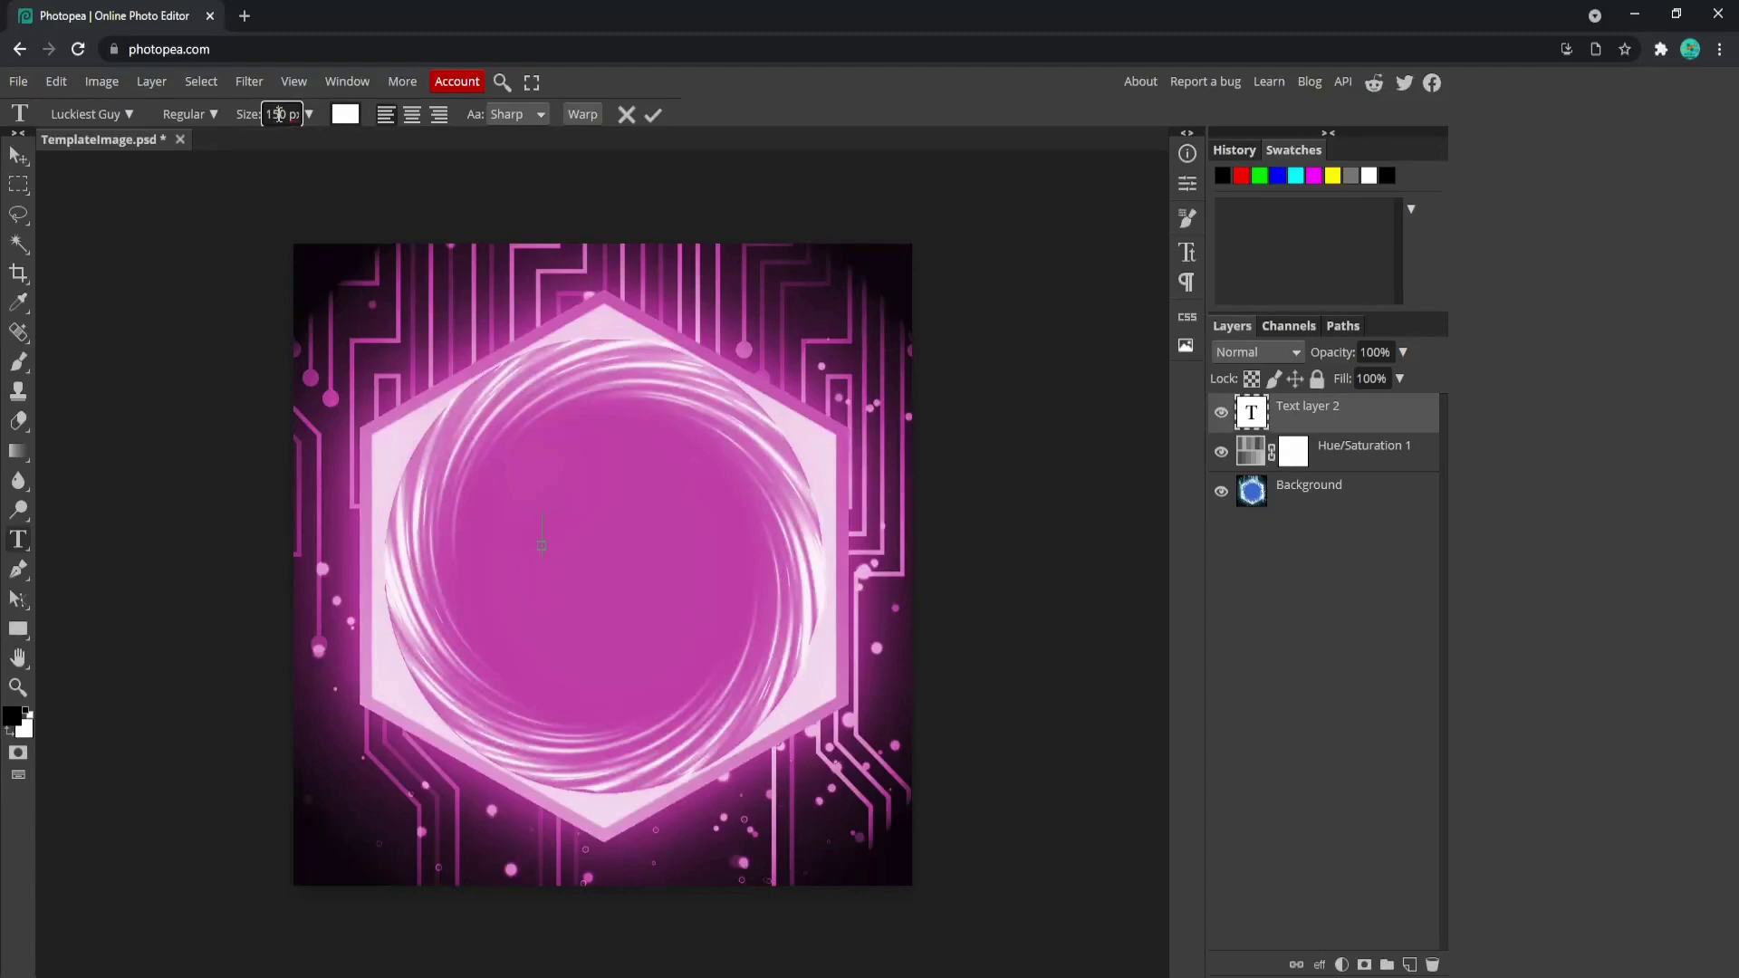
{"action": "double_click", "coordinate": [279, 115]}
{"action": "key", "text": "Return"}
Type 'JU' and shift it into place inside the circle
{"action": "left_click_drag", "start_coordinate": [567, 582], "coordinate": [568, 633]}
{"action": "type", "text": "JU"}
{"action": "left_click_drag", "start_coordinate": [691, 648], "coordinate": [655, 660]}
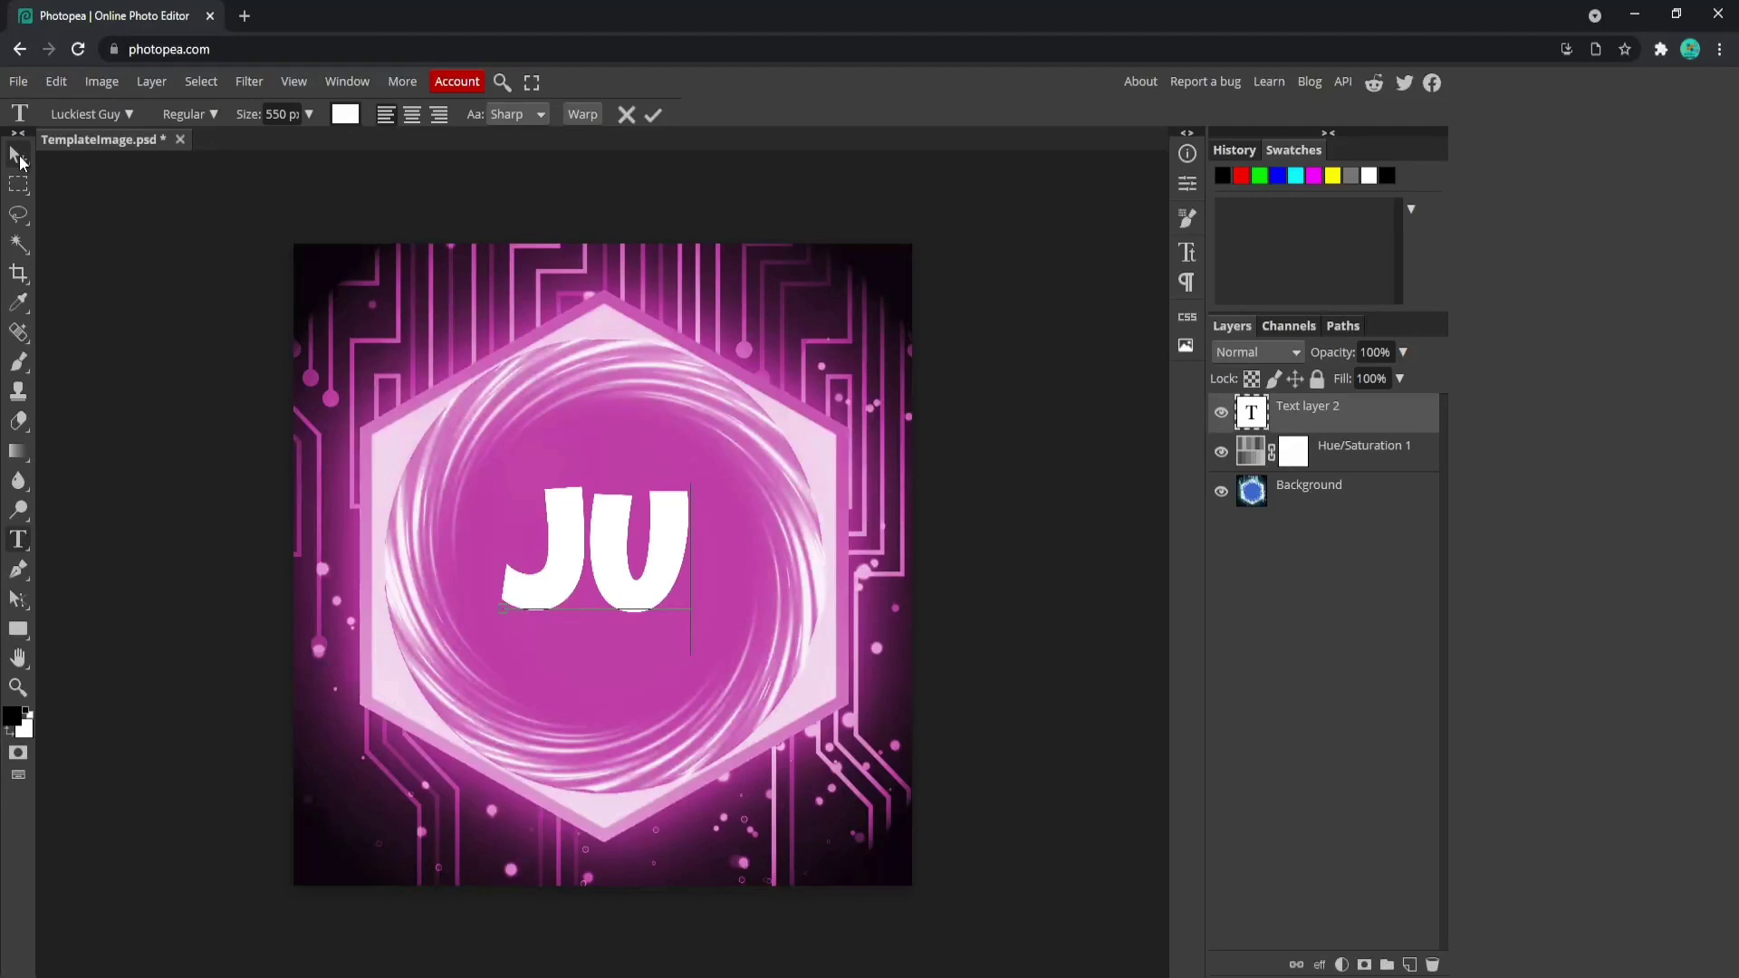
Commit the JU text and move it slightly lower and right into the circle's centre
{"action": "left_click", "coordinate": [20, 158]}
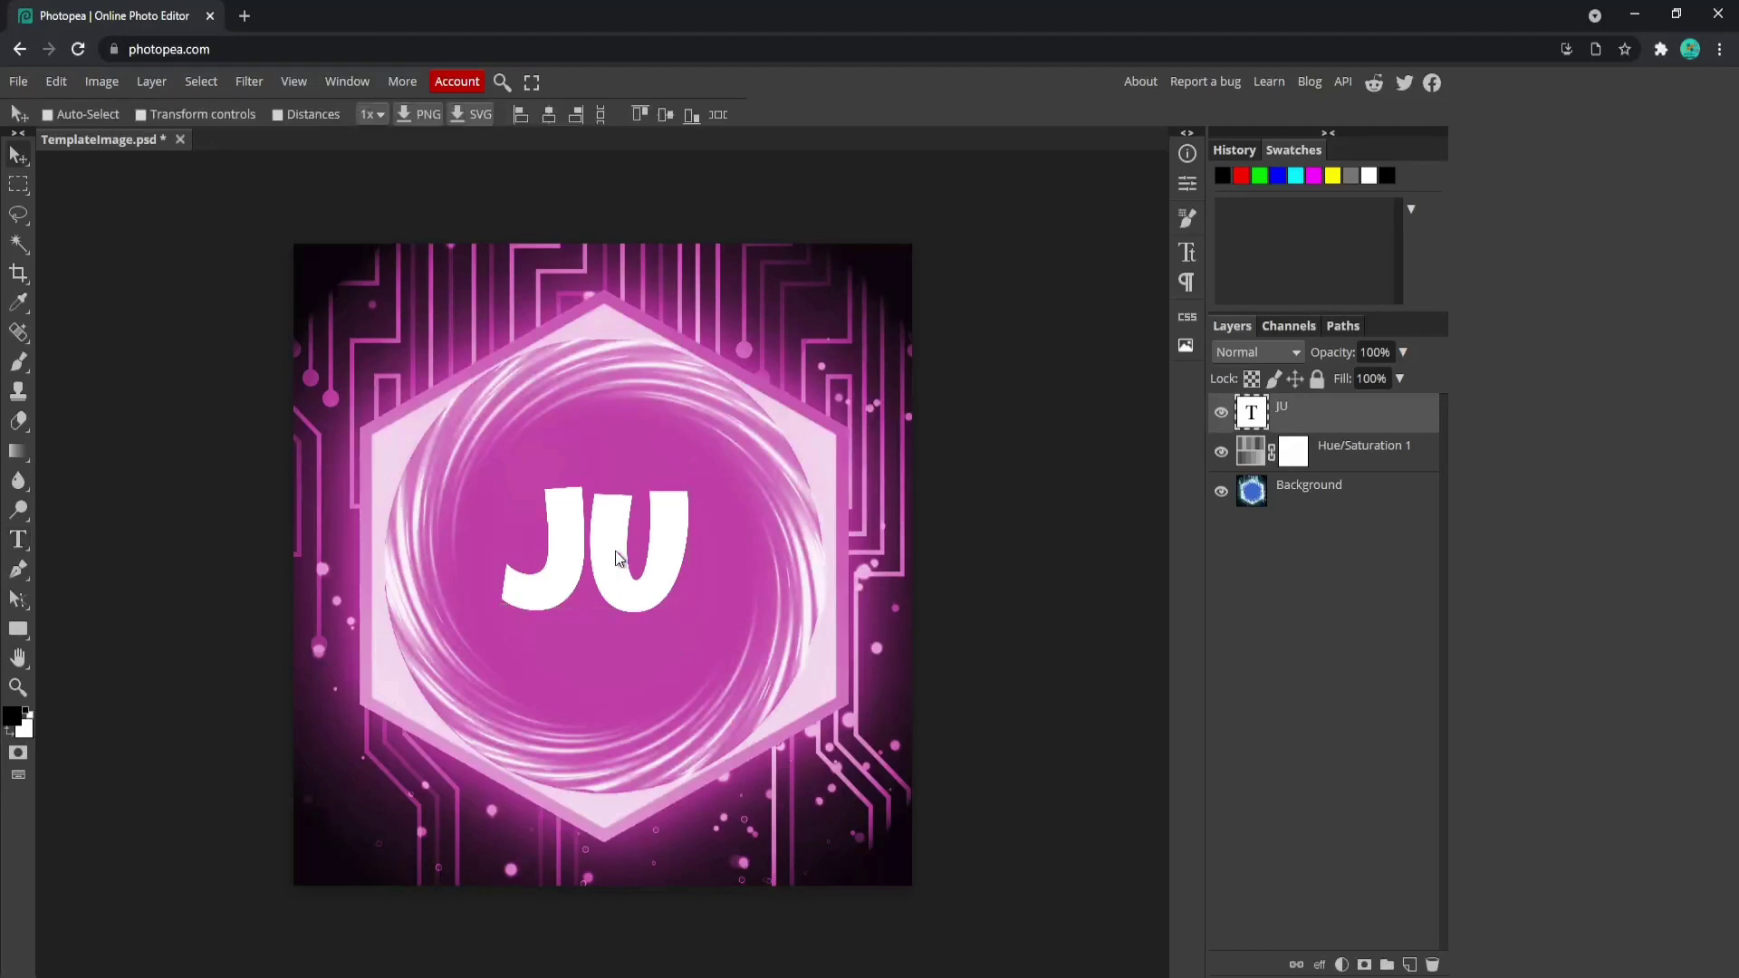
{"action": "left_click_drag", "start_coordinate": [614, 555], "coordinate": [622, 567]}
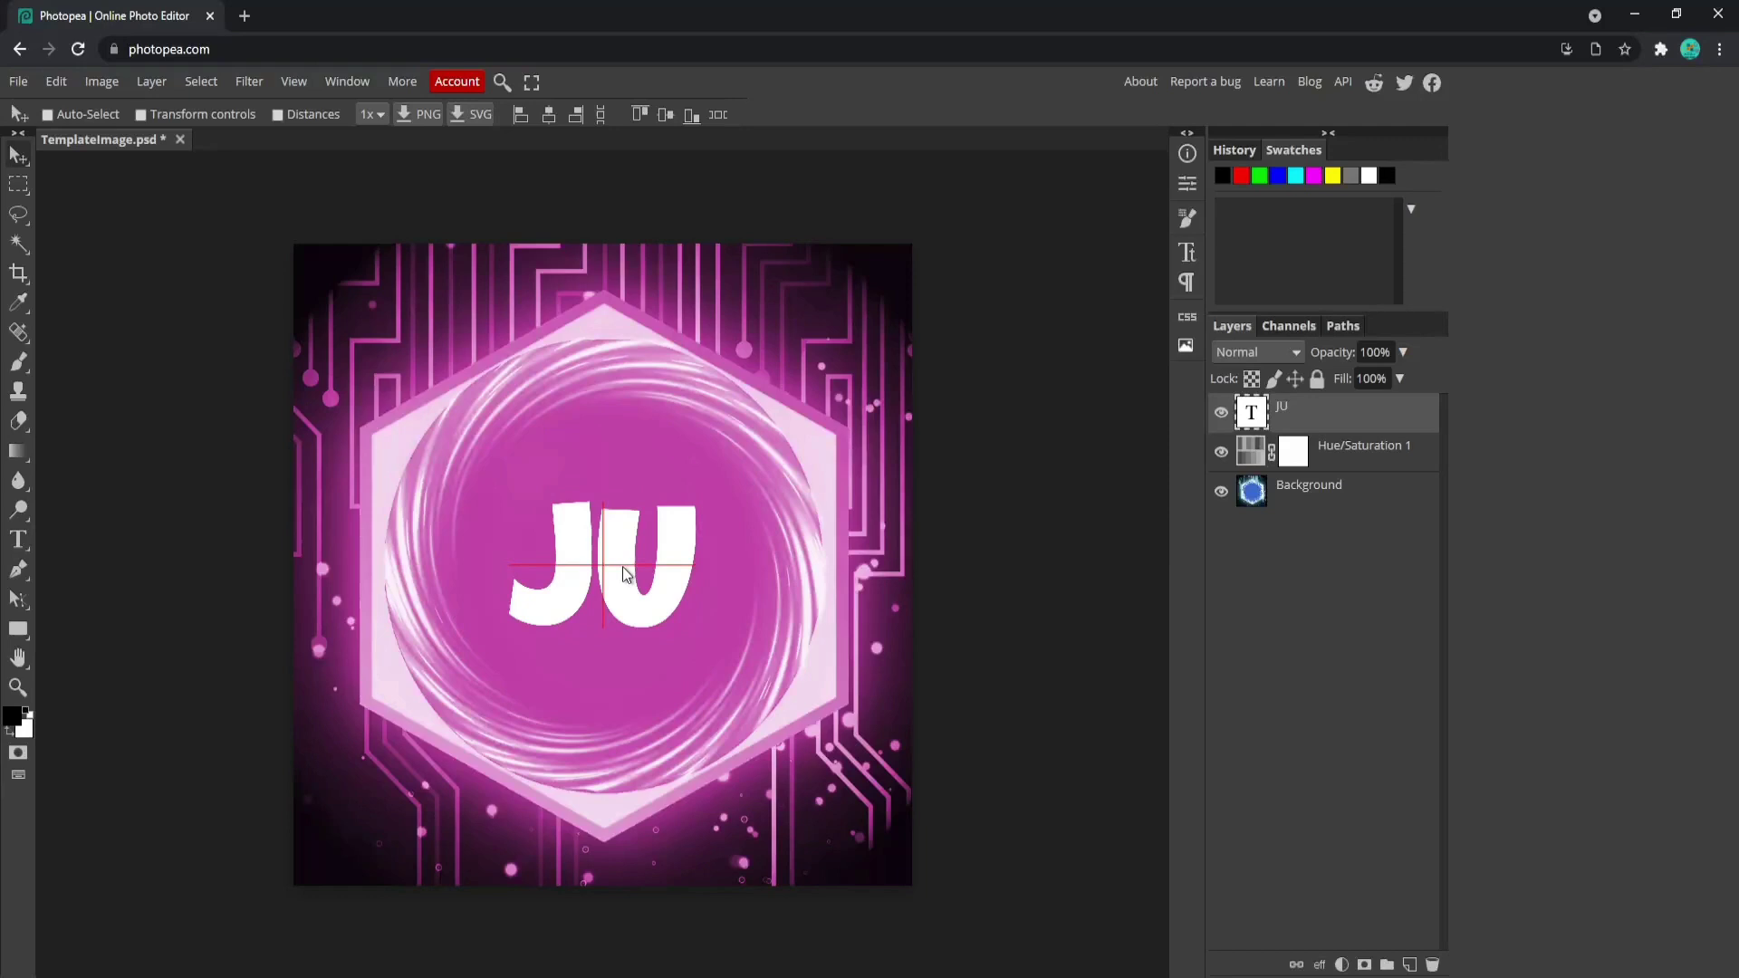
{"action": "left_click_drag", "start_coordinate": [622, 567], "coordinate": [623, 567]}
Select all the JU text, set its colour to white ffffff, and commit
{"action": "left_click", "coordinate": [18, 540]}
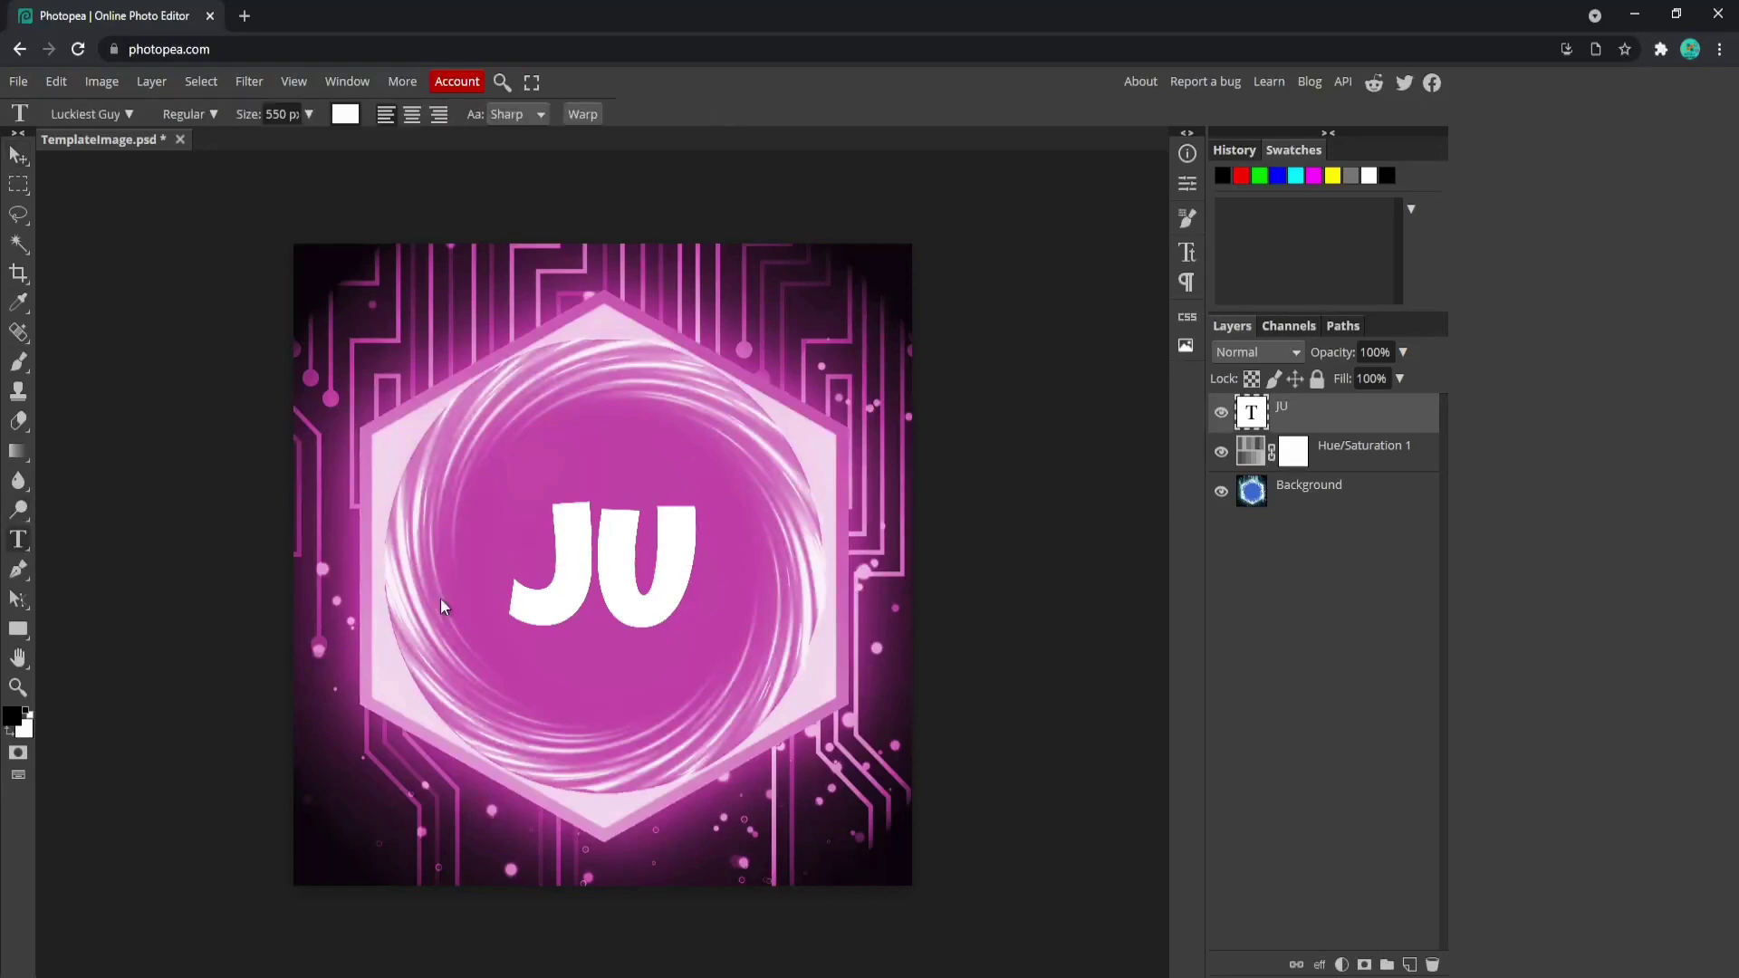
{"action": "left_click", "coordinate": [548, 598]}
{"action": "double_click", "coordinate": [546, 589]}
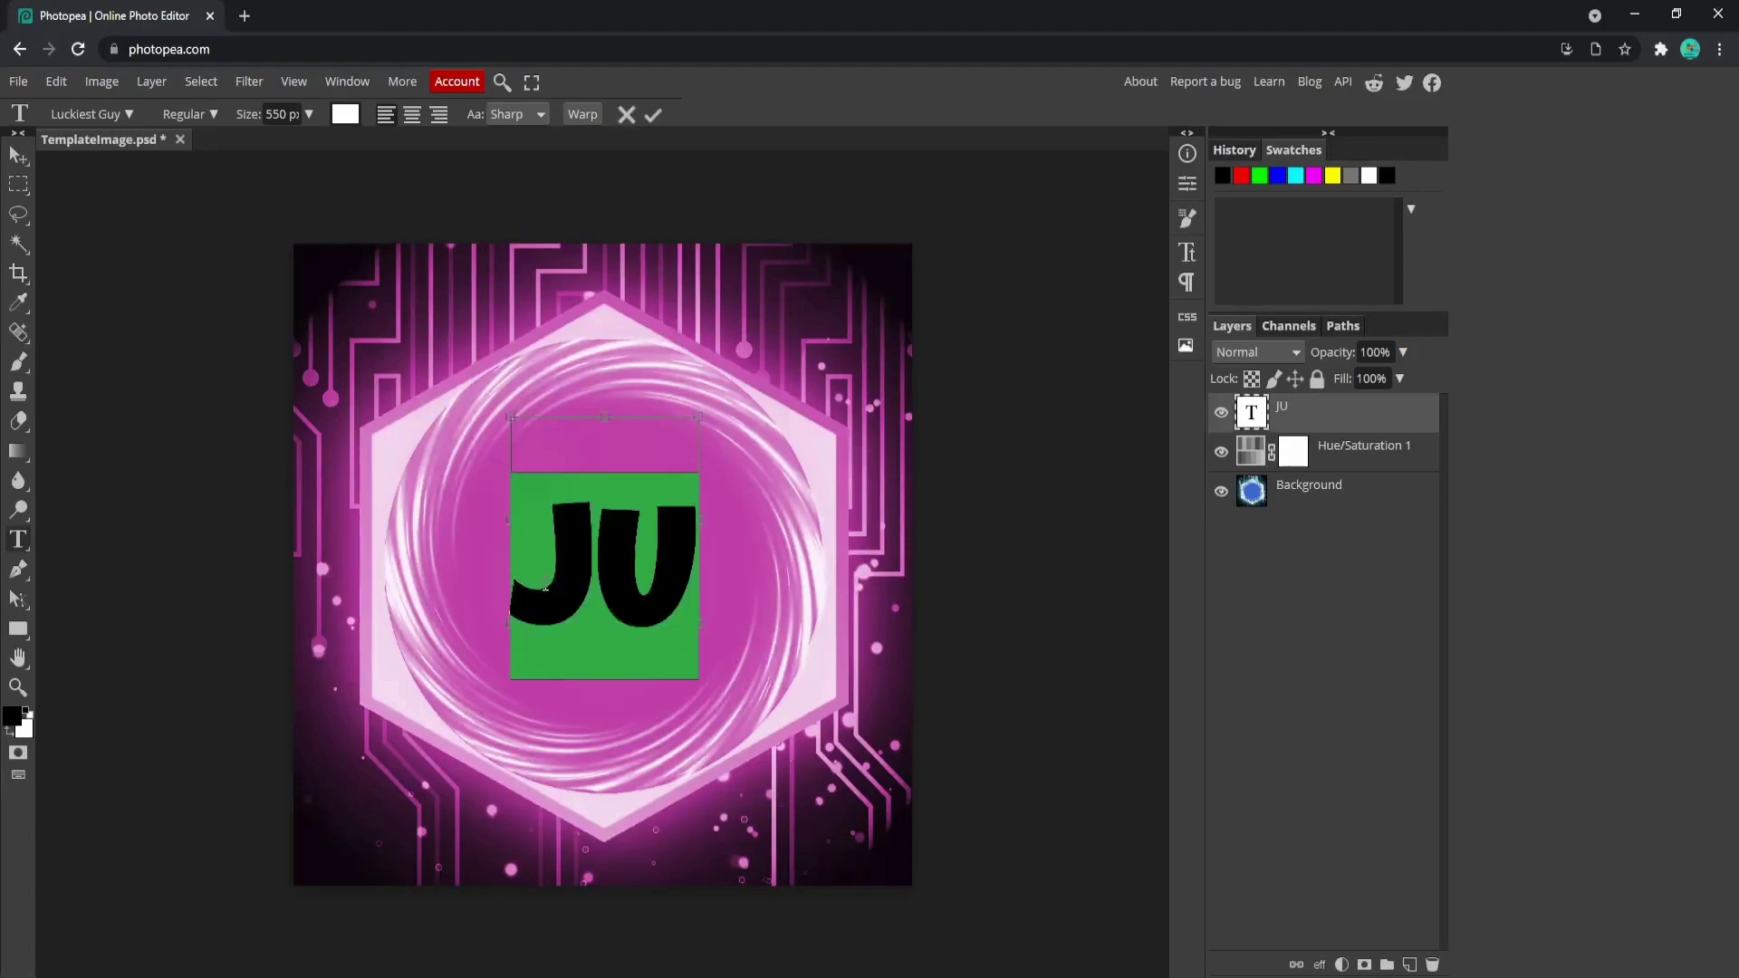
{"action": "left_click", "coordinate": [345, 114]}
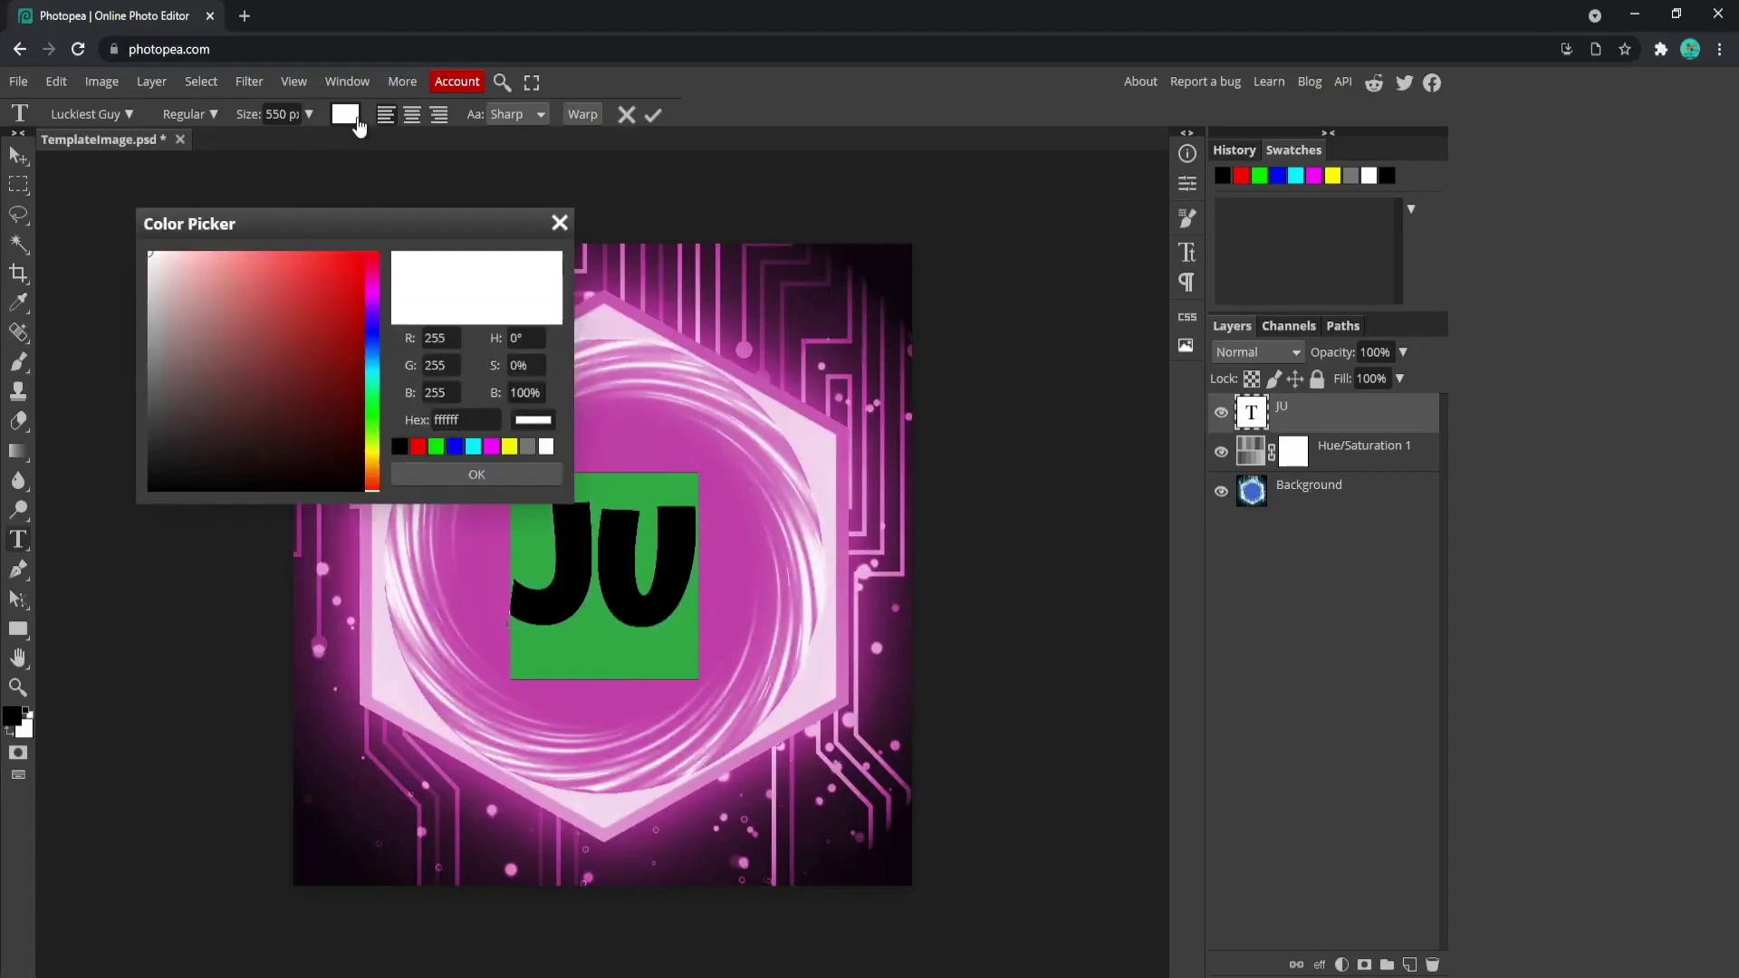
{"action": "left_click_drag", "start_coordinate": [258, 279], "coordinate": [150, 253]}
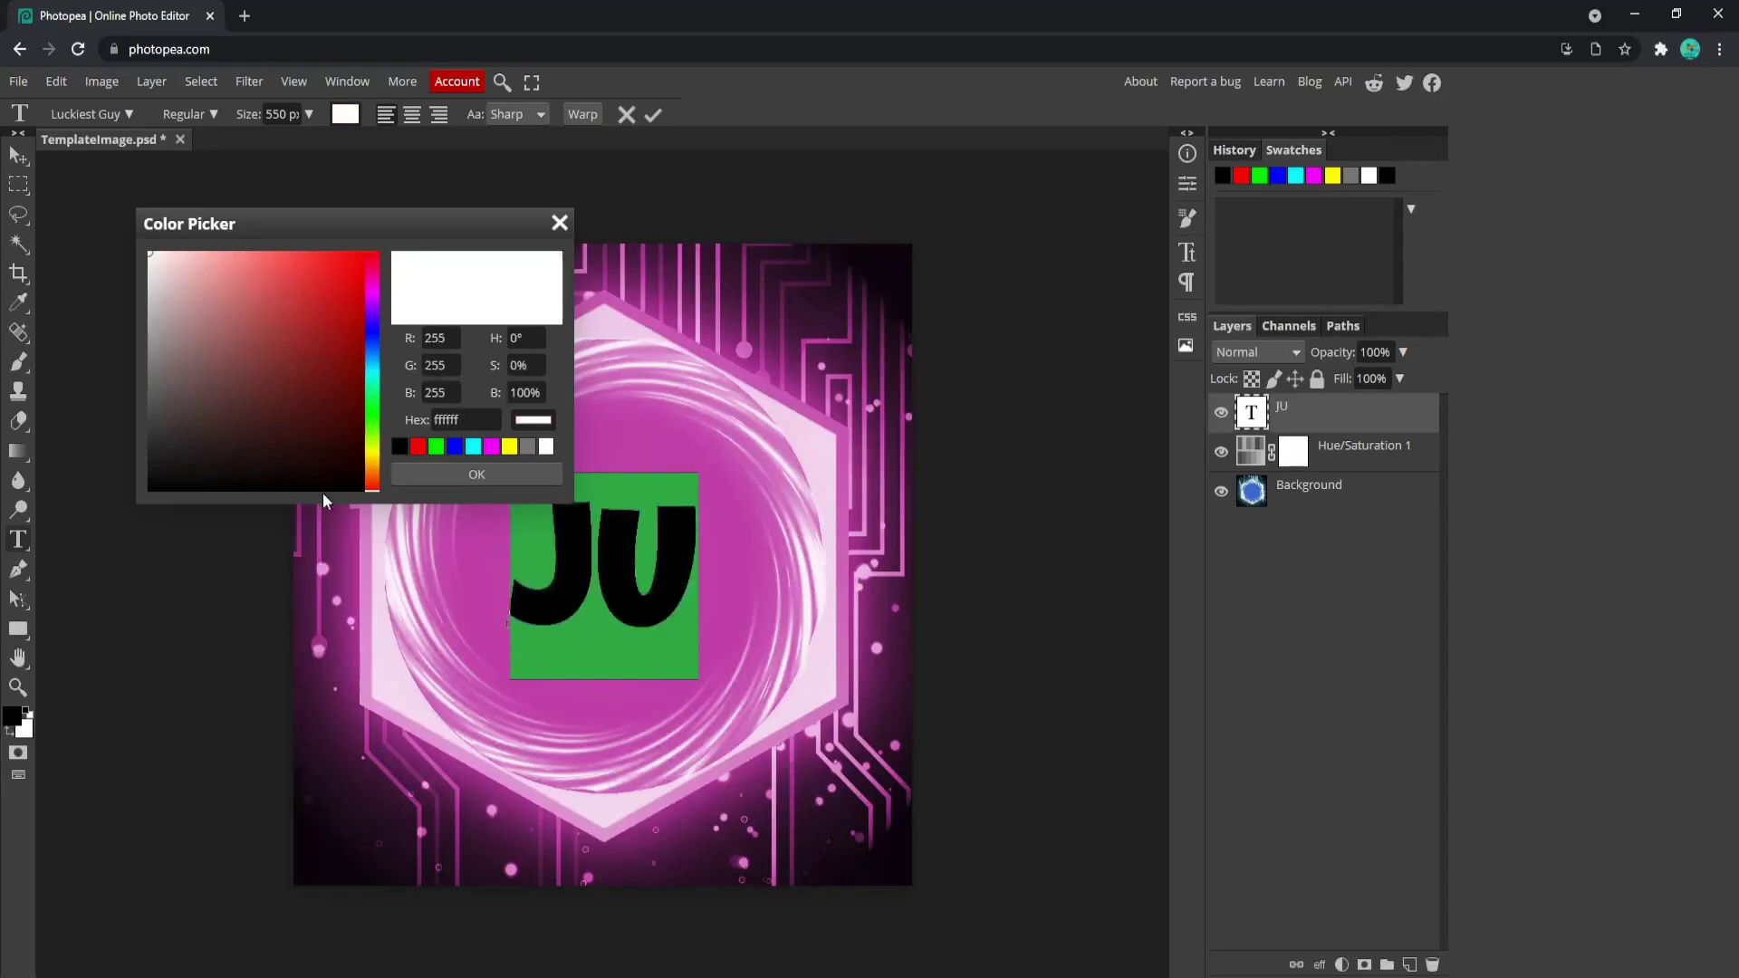
{"action": "left_click", "coordinate": [433, 476]}
{"action": "left_click", "coordinate": [653, 114]}
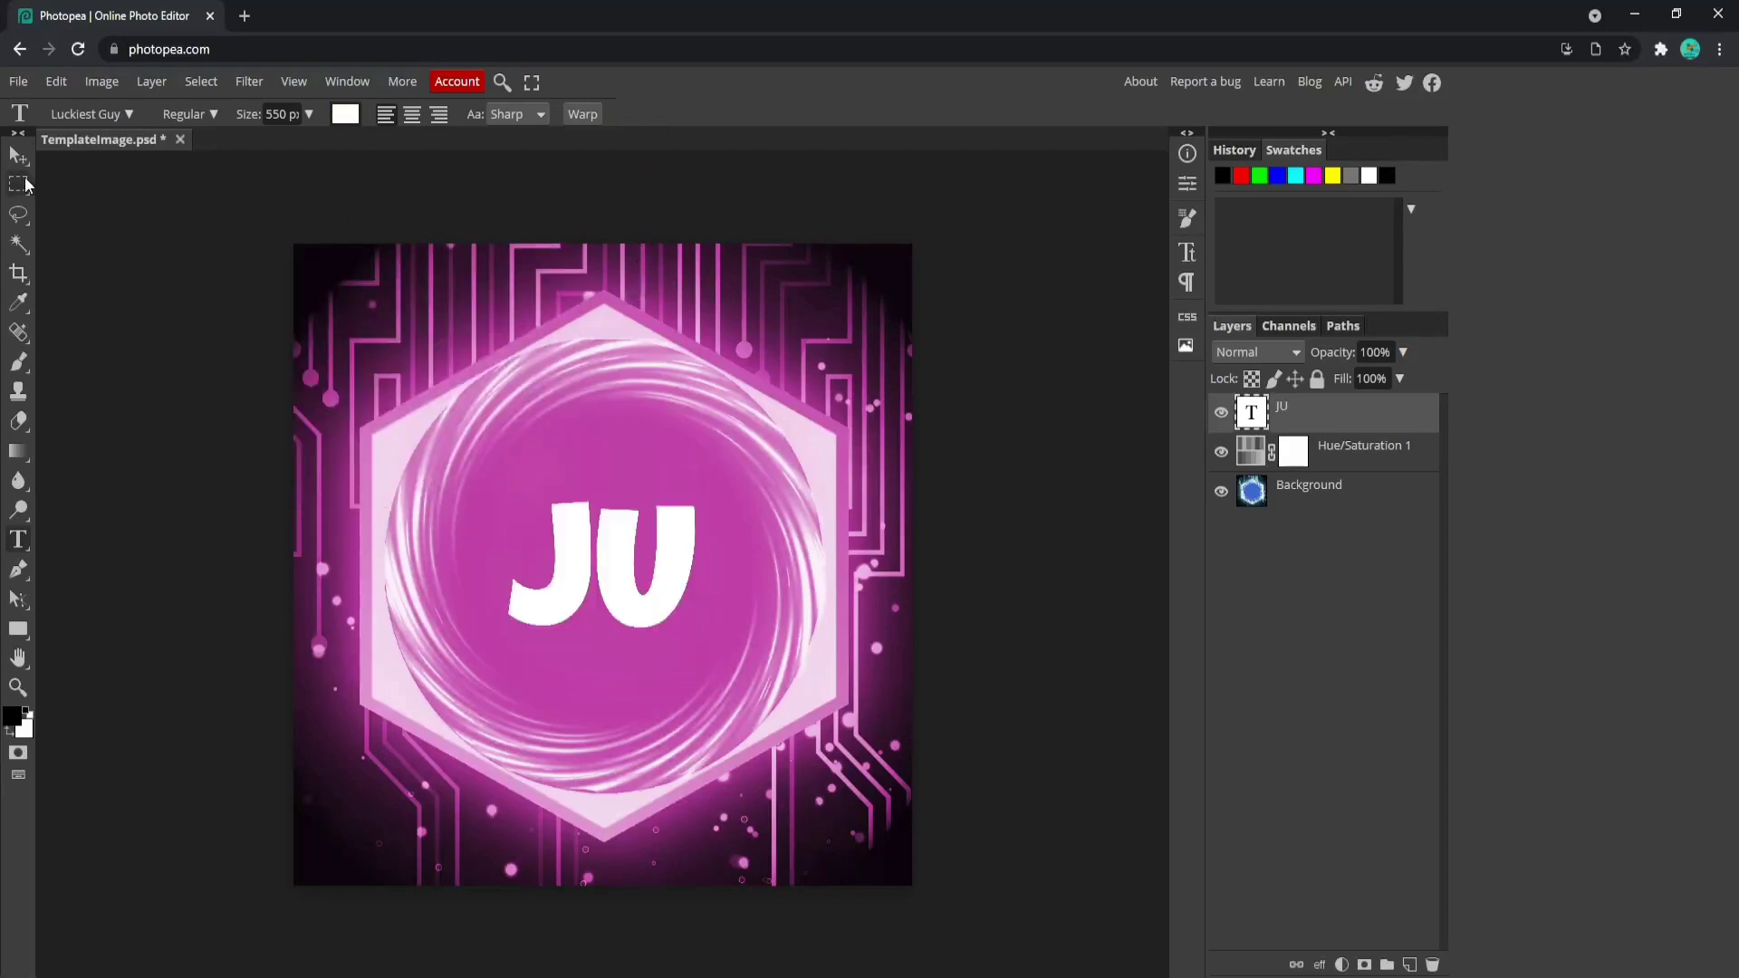
{"action": "key", "text": "v"}
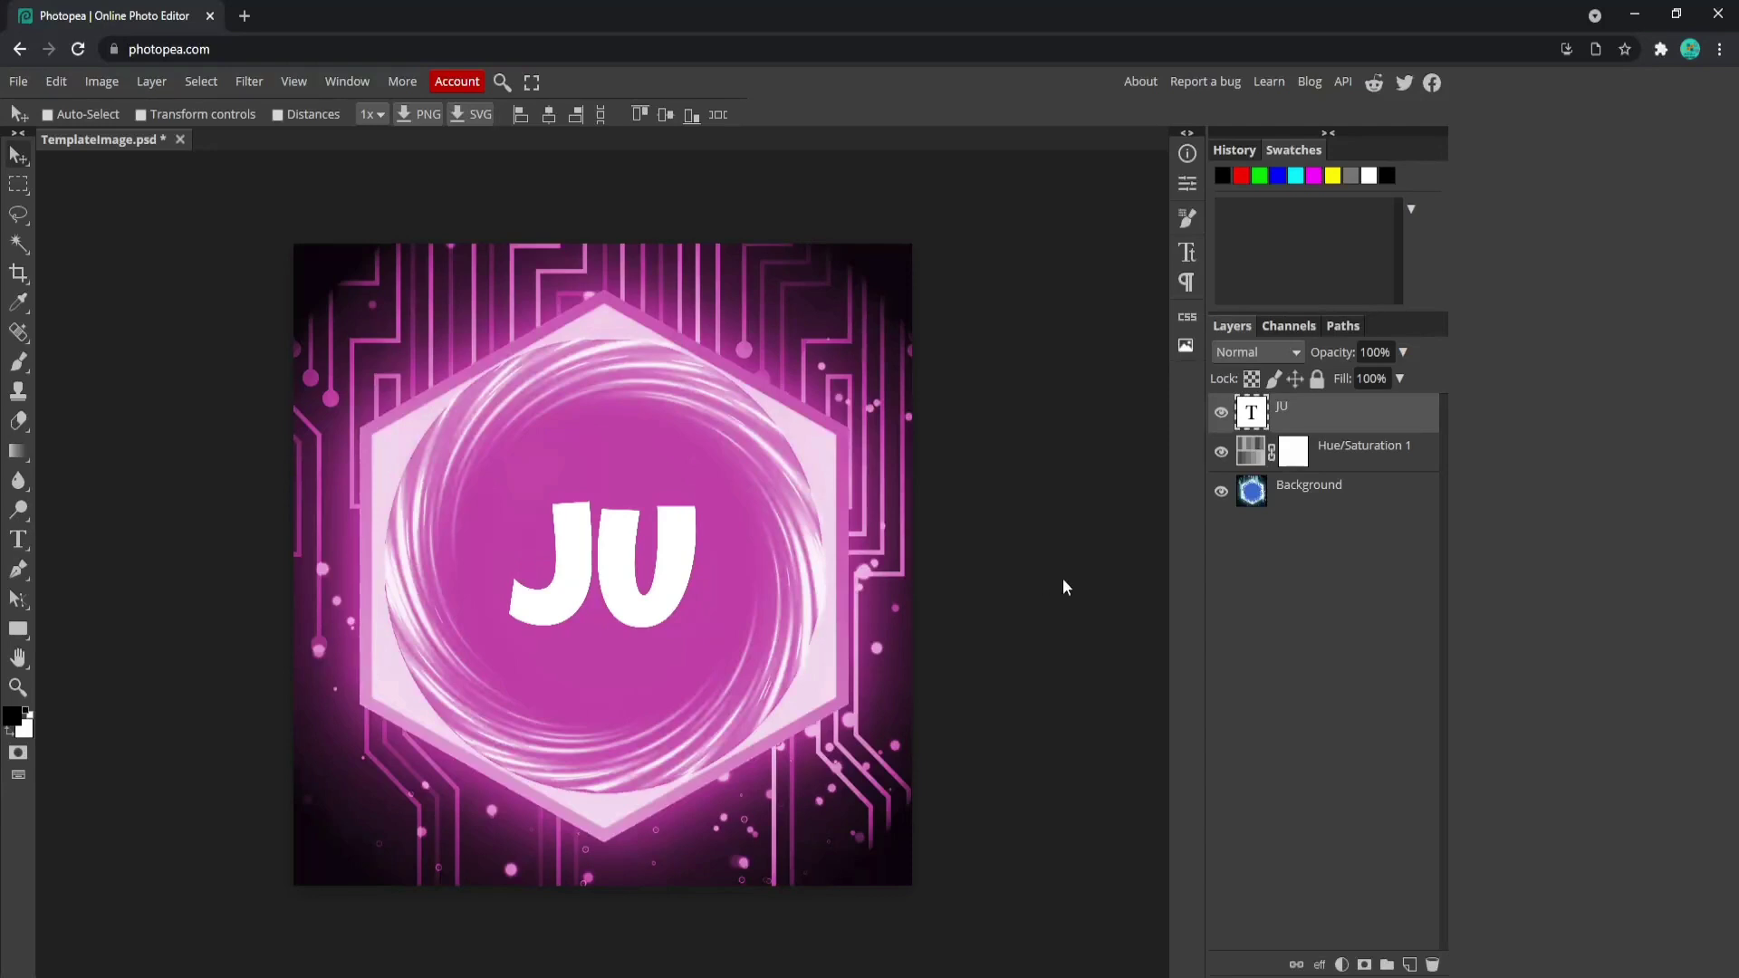
Give the JU layer a Multiply drop shadow: 67% opacity, 30°, 33 px distance, 15 px size
{"action": "right_click", "coordinate": [1295, 415]}
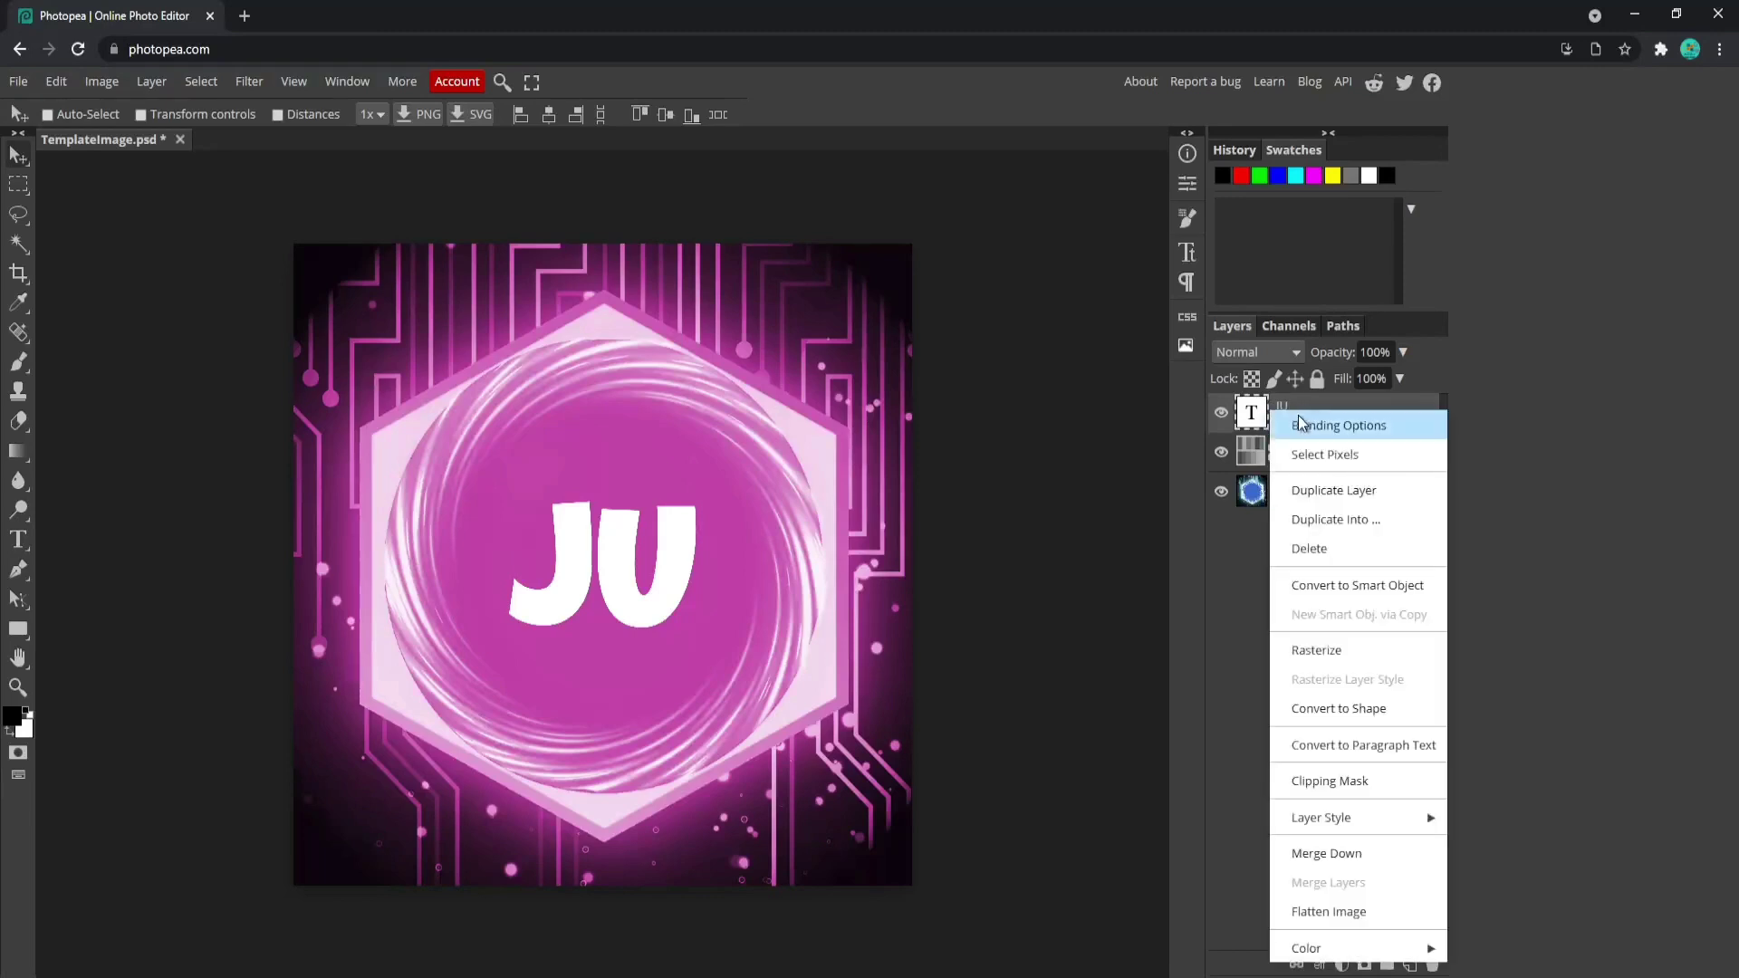
{"action": "left_click", "coordinate": [1312, 431]}
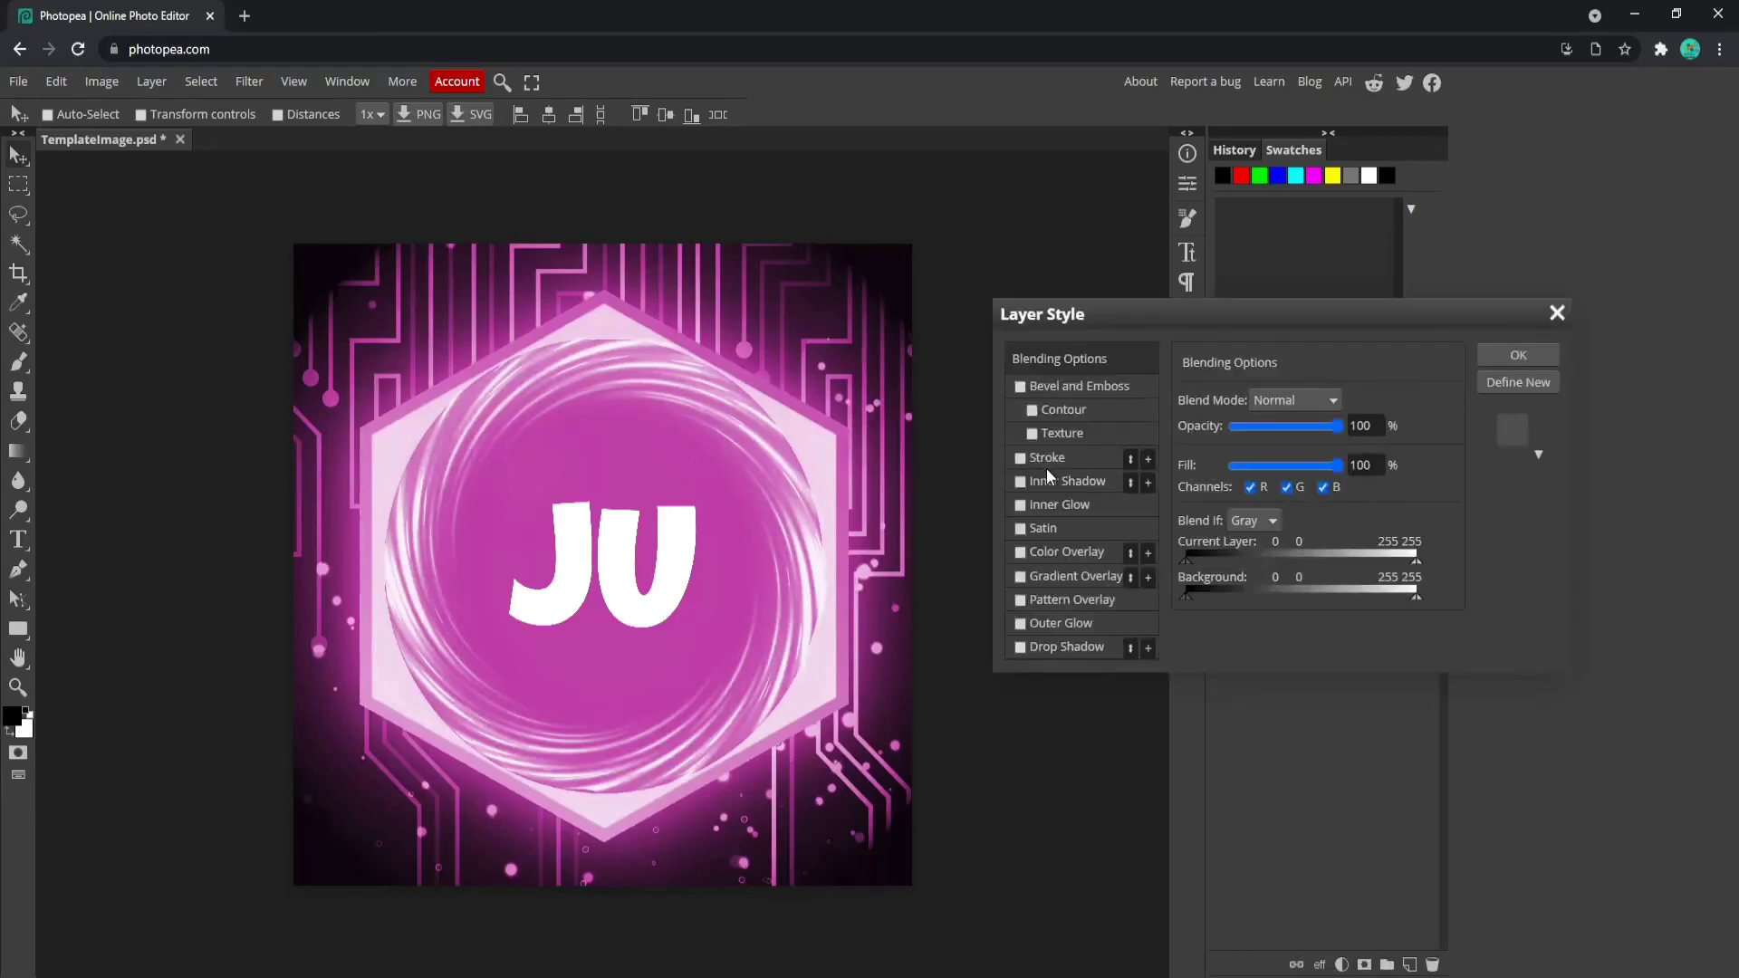
{"action": "left_click", "coordinate": [1051, 649]}
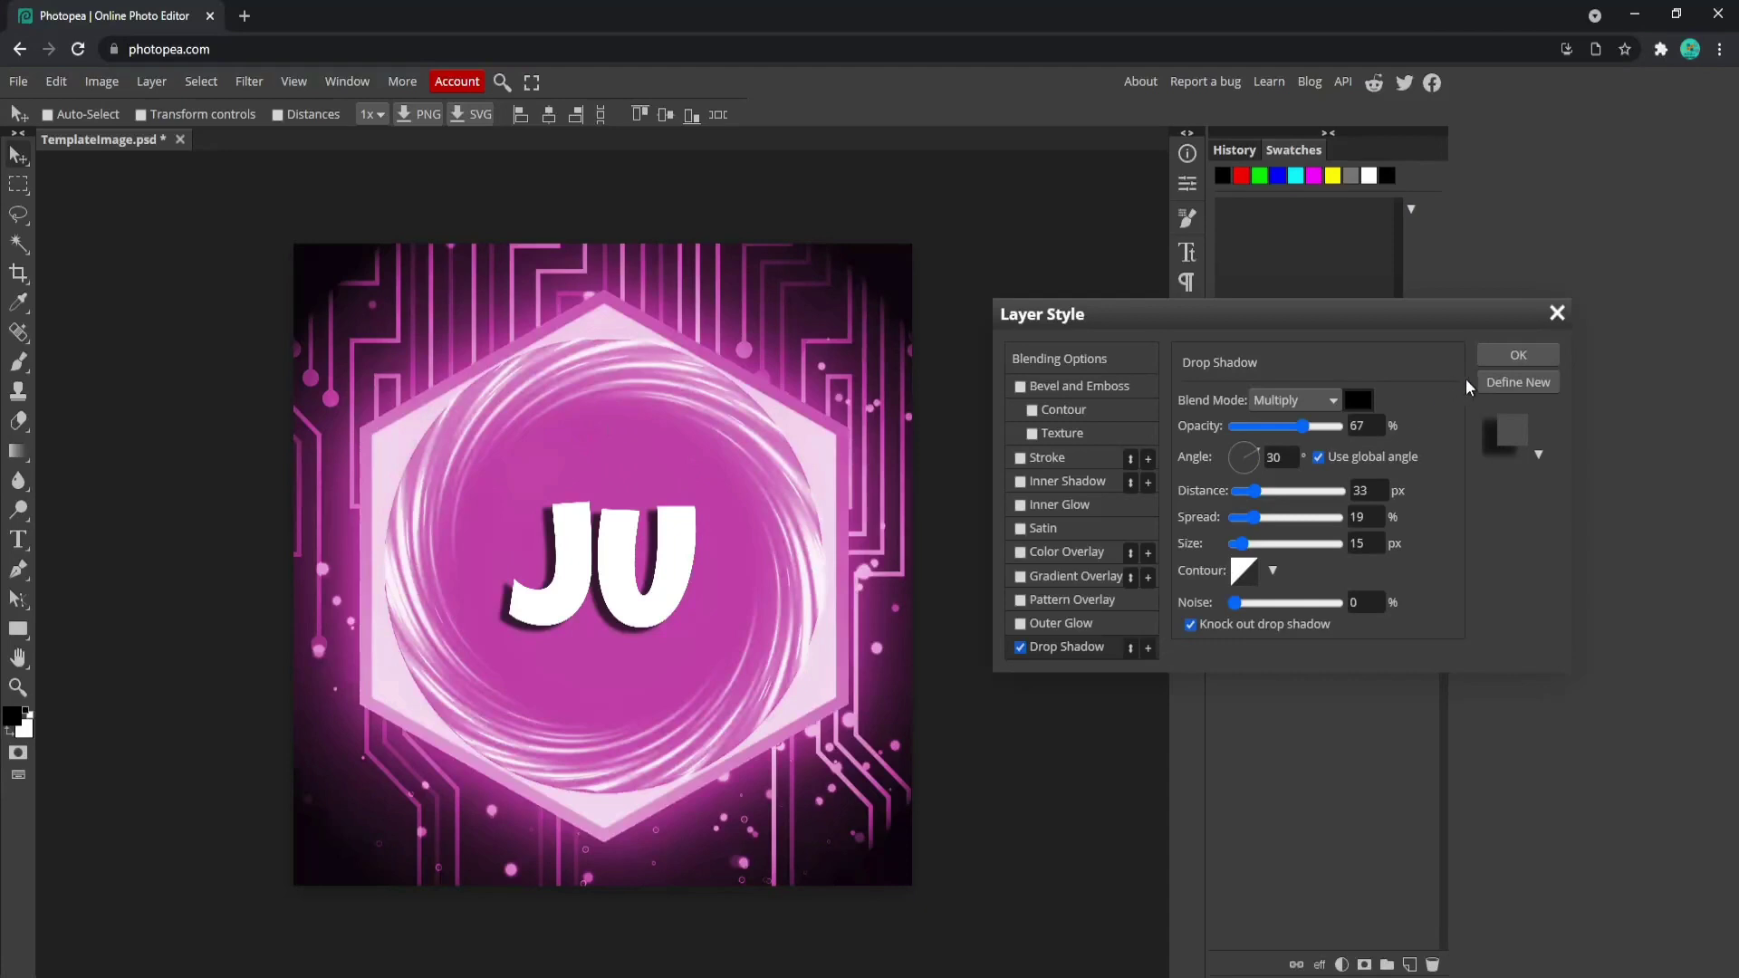
{"action": "left_click", "coordinate": [1515, 357]}
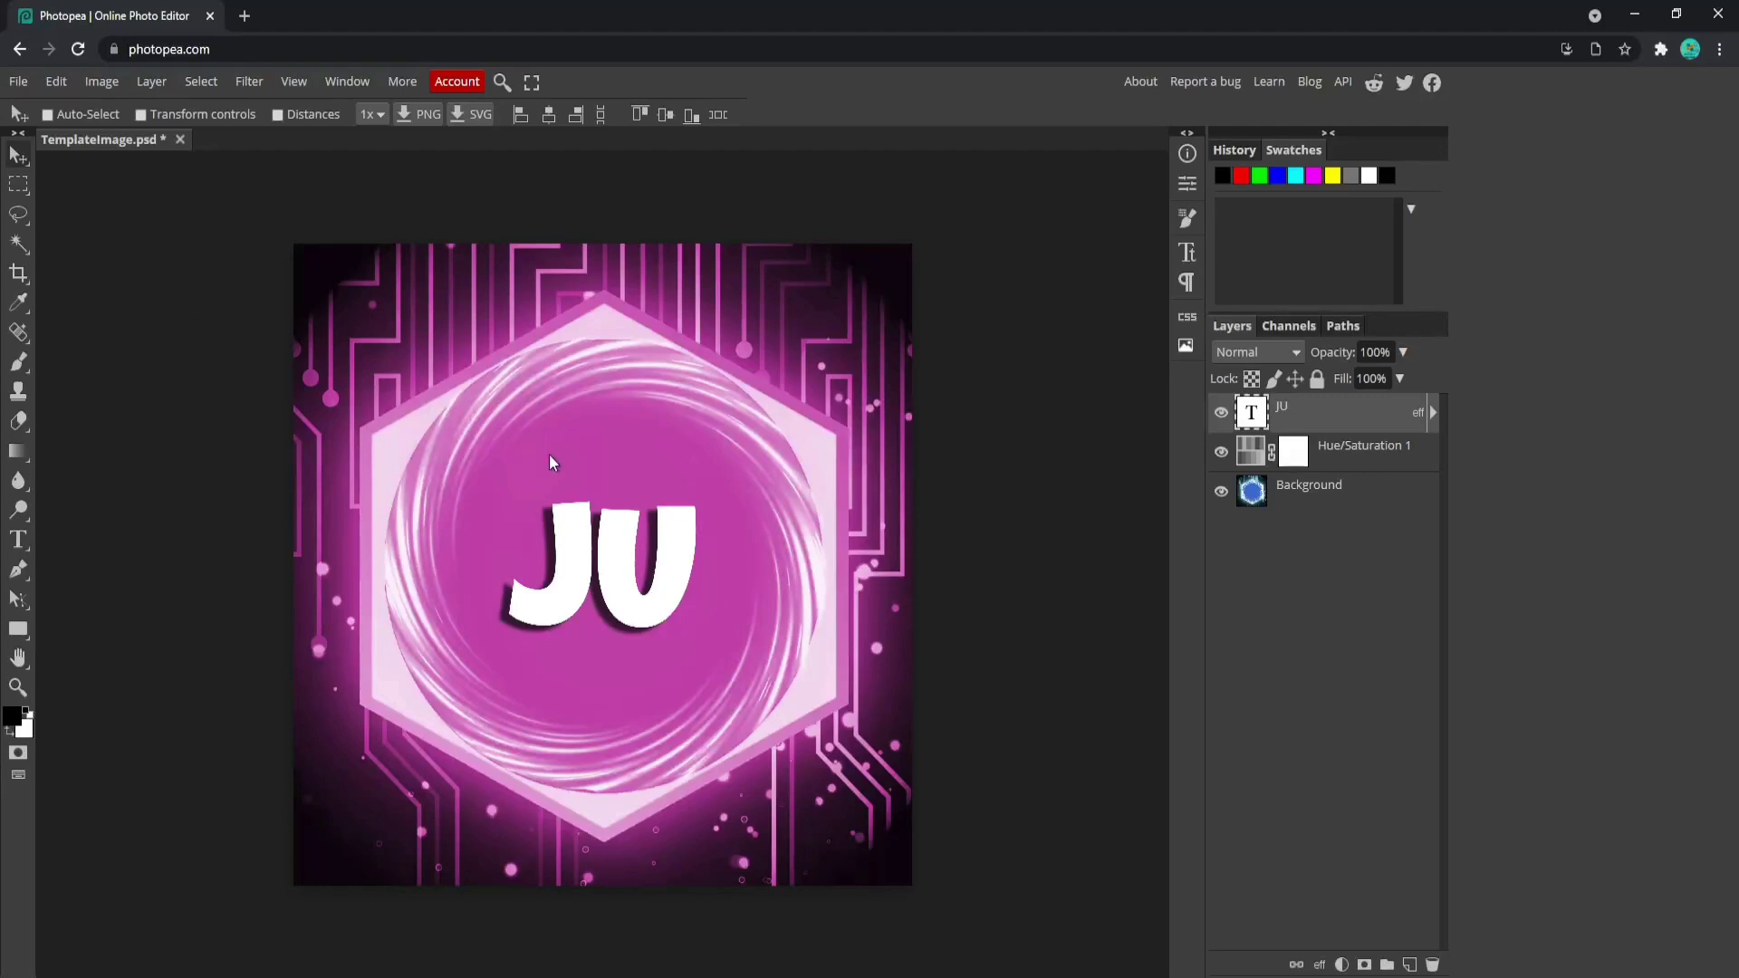
Export the image as a PNG file
{"action": "left_click", "coordinate": [19, 81]}
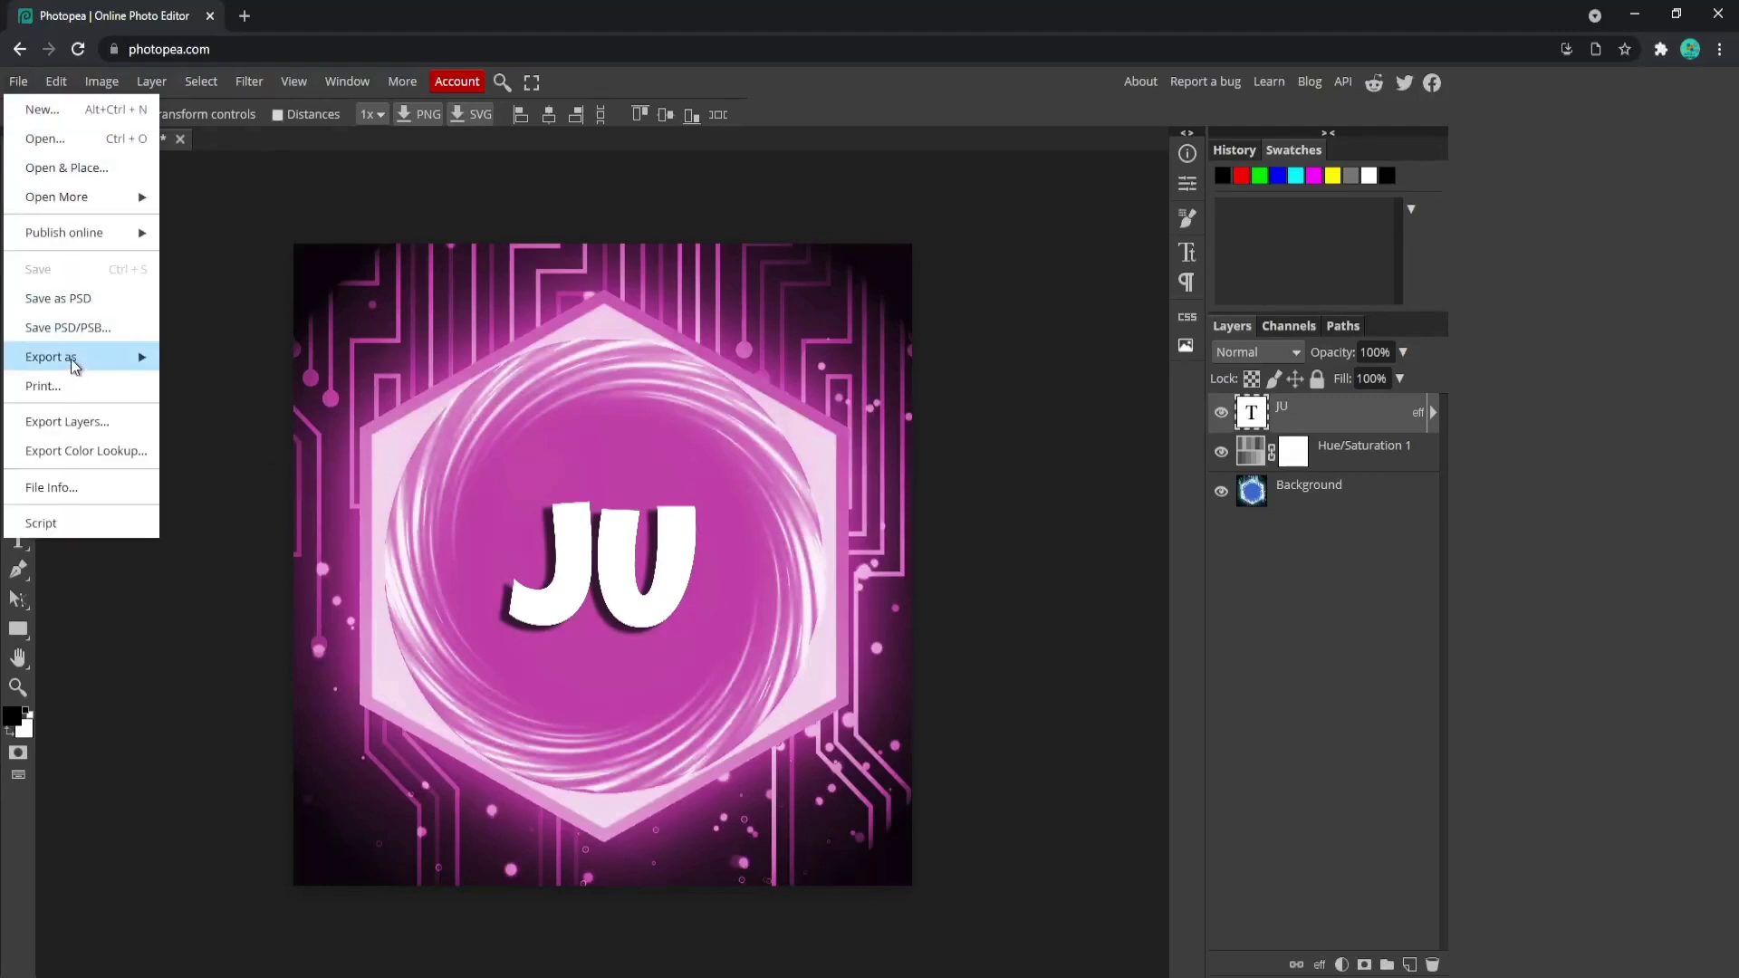
{"action": "mouse_move", "coordinate": [70, 358]}
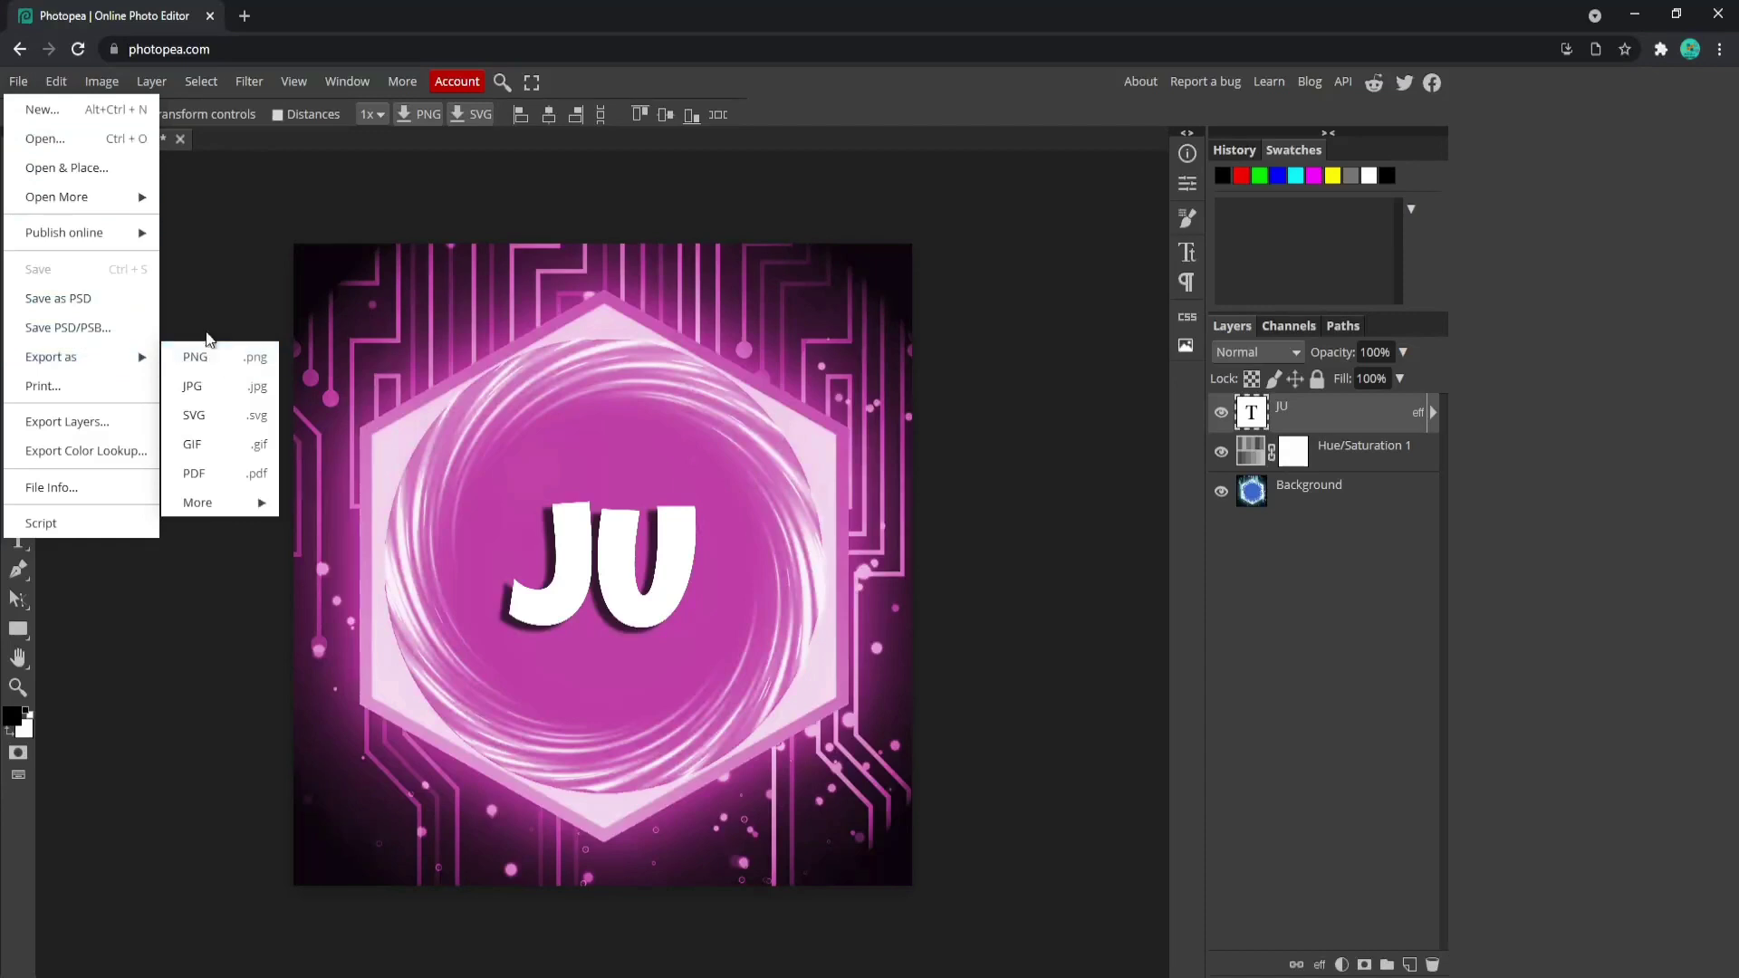
{"action": "left_click", "coordinate": [232, 284]}
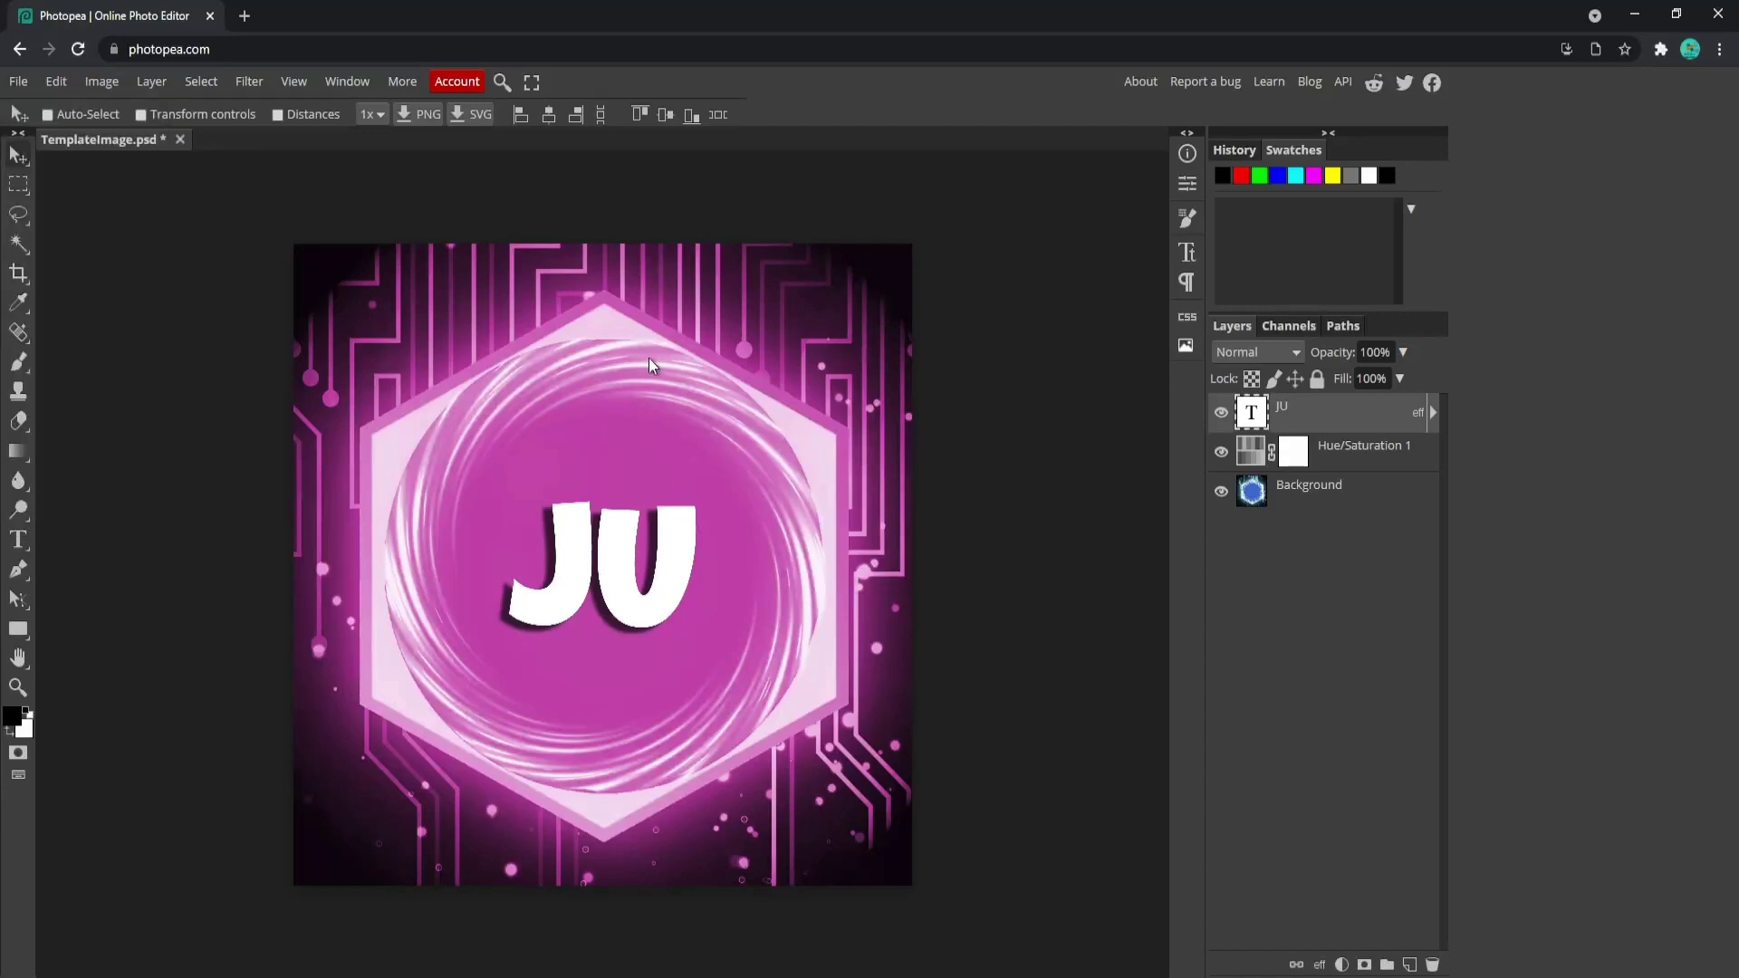